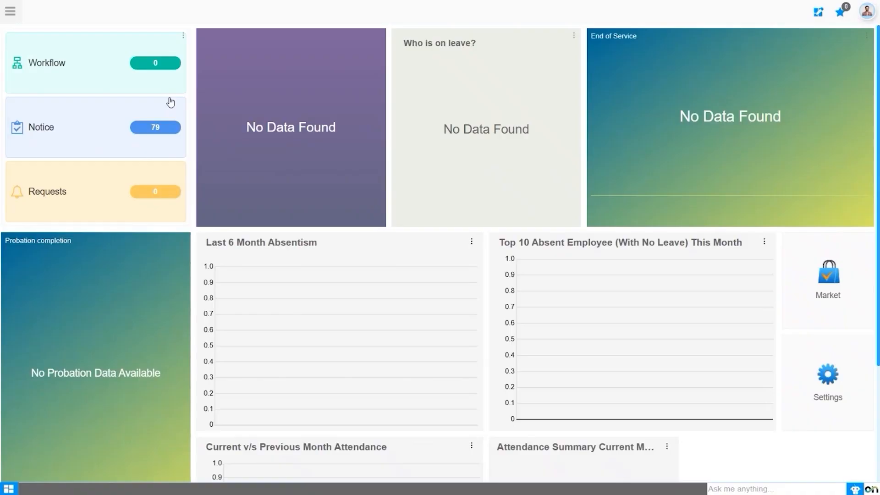
Step: Open the Leave Configuration form from HR Management's leave management setup
{"action": "left_click", "coordinate": [10, 11]}
{"action": "left_click", "coordinate": [51, 158]}
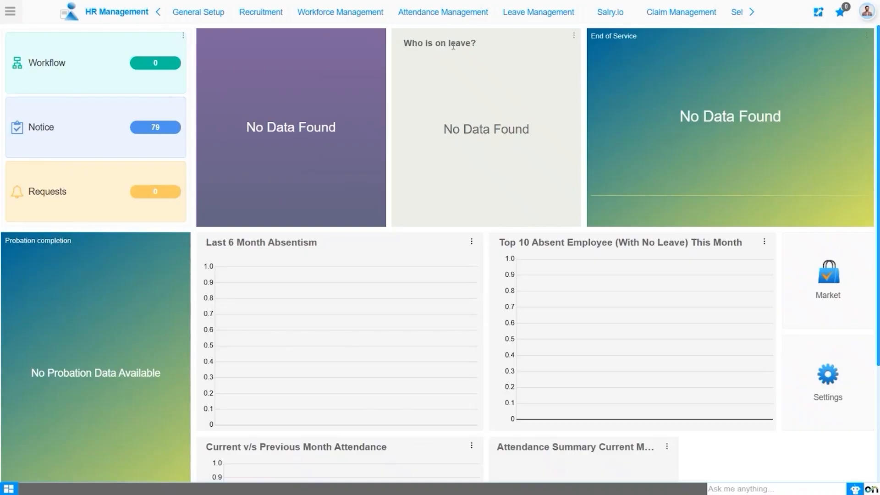
{"action": "mouse_move", "coordinate": [522, 16]}
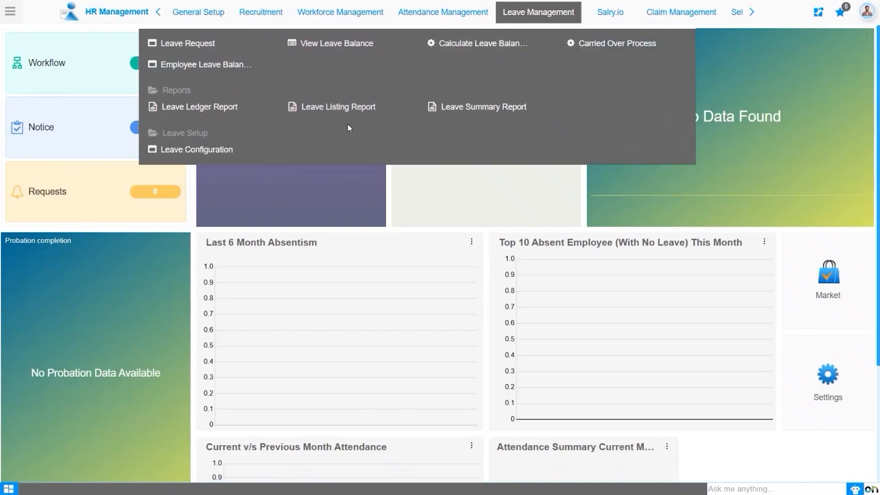
{"action": "left_click", "coordinate": [212, 151]}
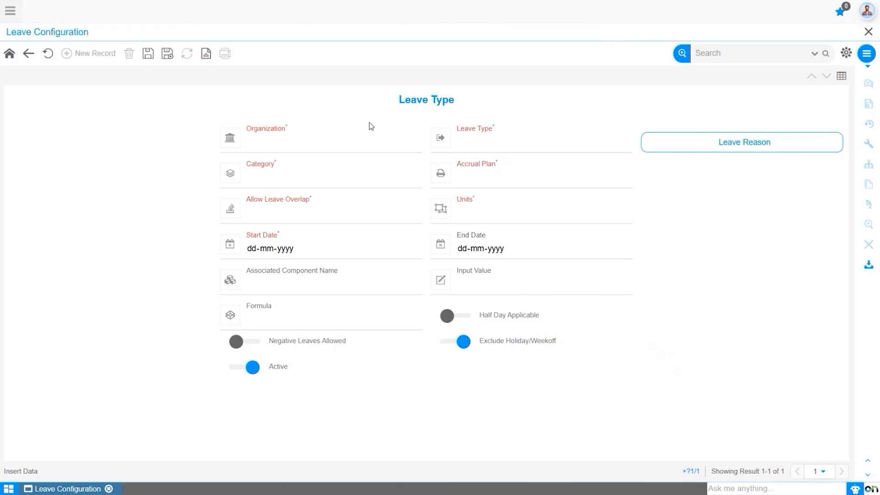
Step: Set the leave type's organization to * and name the leave type Annual Leave
{"action": "left_click", "coordinate": [339, 150]}
{"action": "left_click", "coordinate": [336, 166]}
{"action": "left_click", "coordinate": [493, 148]}
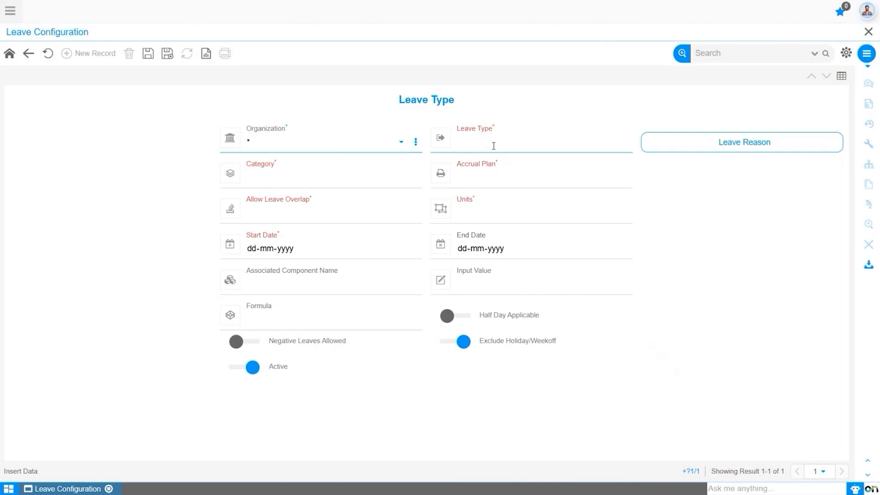
{"action": "left_click", "coordinate": [489, 144]}
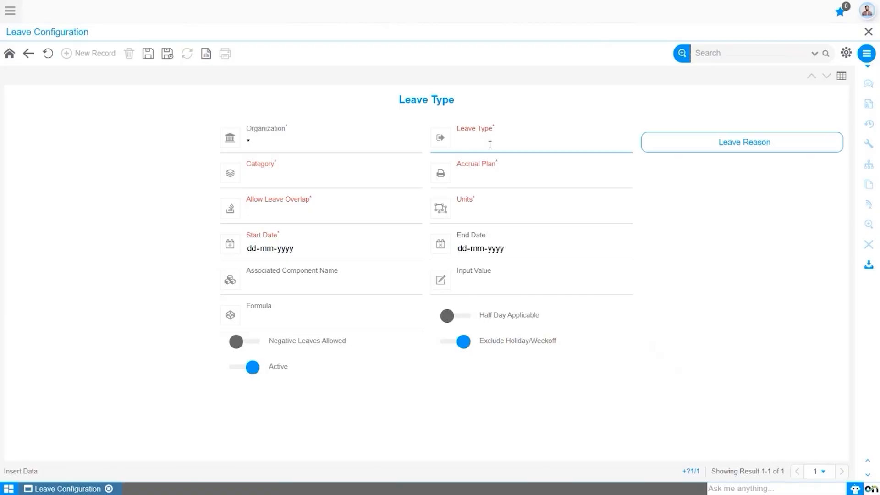
{"action": "type", "text": "Annual Leave"}
Step: Set the leave category to Paid and the accrual plan option to Yes
{"action": "left_click", "coordinate": [350, 178]}
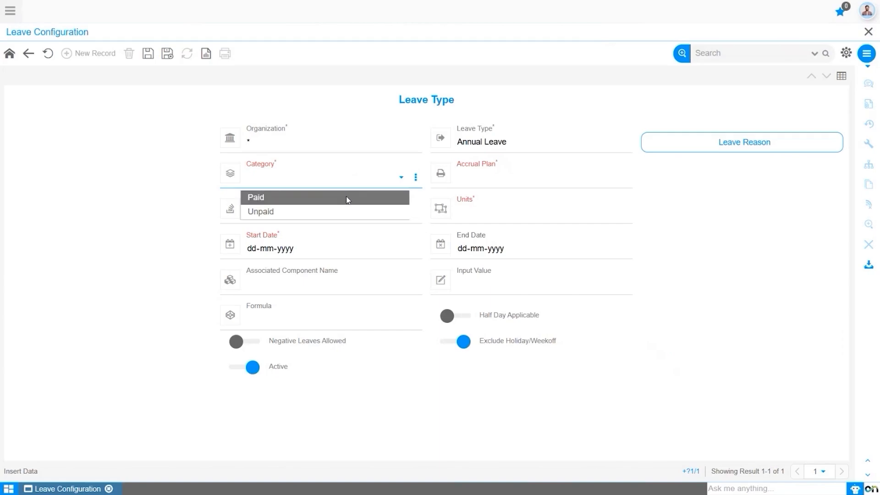
{"action": "left_click", "coordinate": [347, 197]}
{"action": "left_click", "coordinate": [497, 182]}
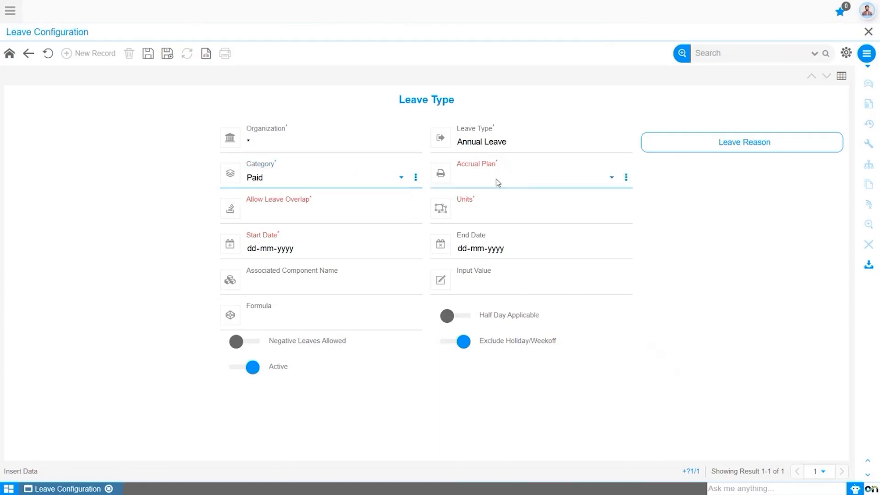
{"action": "left_click", "coordinate": [497, 180]}
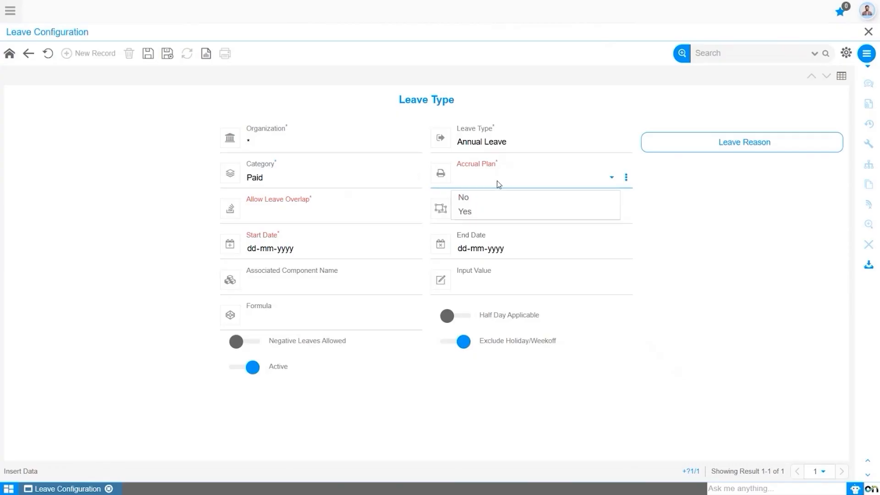
{"action": "left_click", "coordinate": [495, 208]}
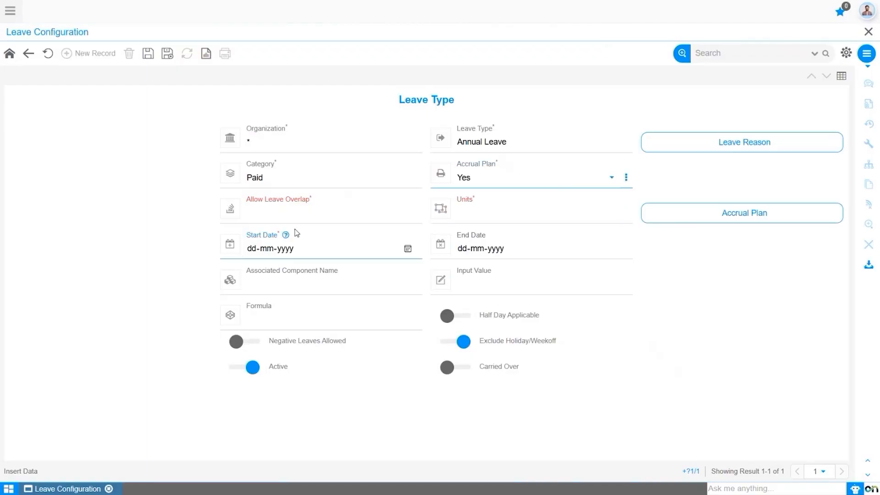
Step: Set Allow Leave Overlap to Yes and the leave units to Days
{"action": "left_click", "coordinate": [282, 216]}
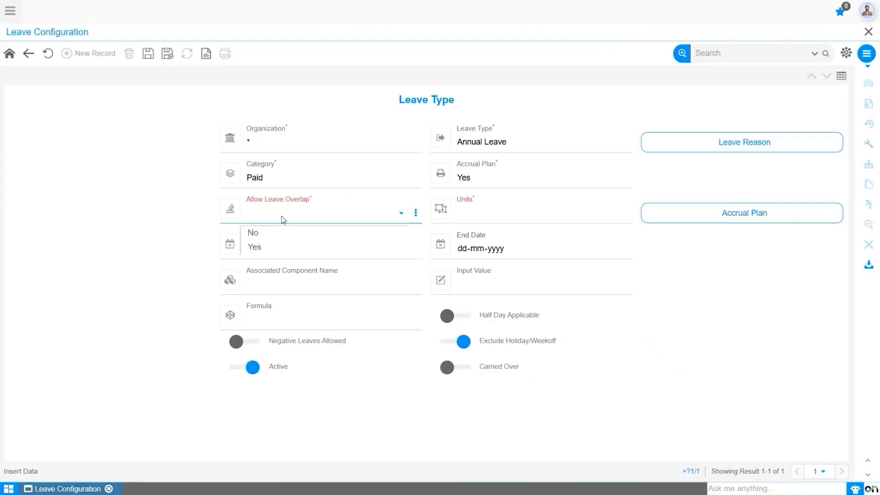
{"action": "left_click", "coordinate": [287, 249]}
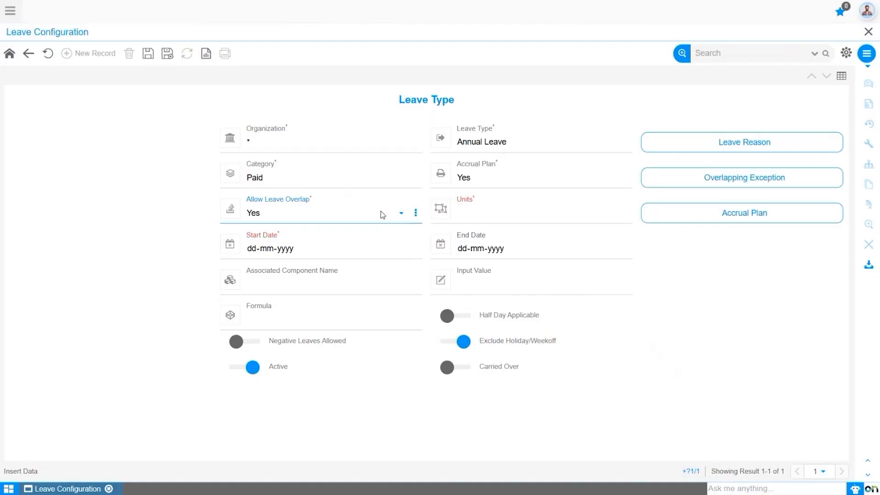
{"action": "left_click", "coordinate": [506, 222]}
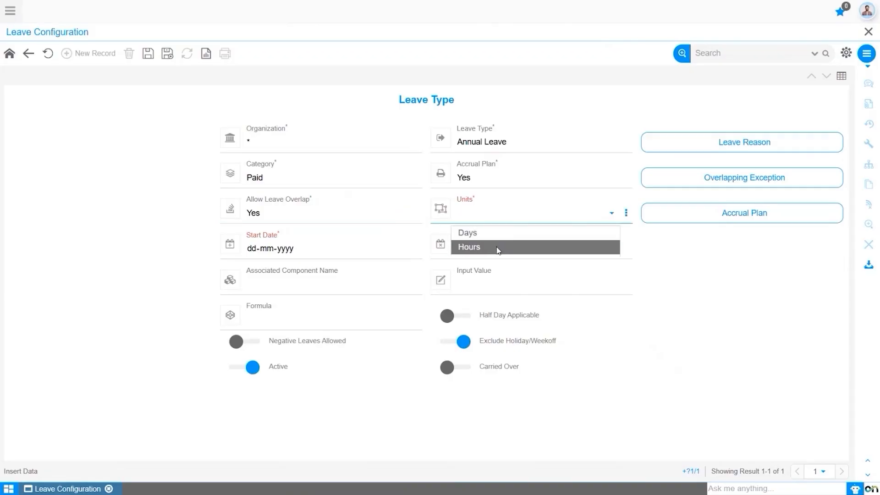
{"action": "left_click", "coordinate": [494, 236]}
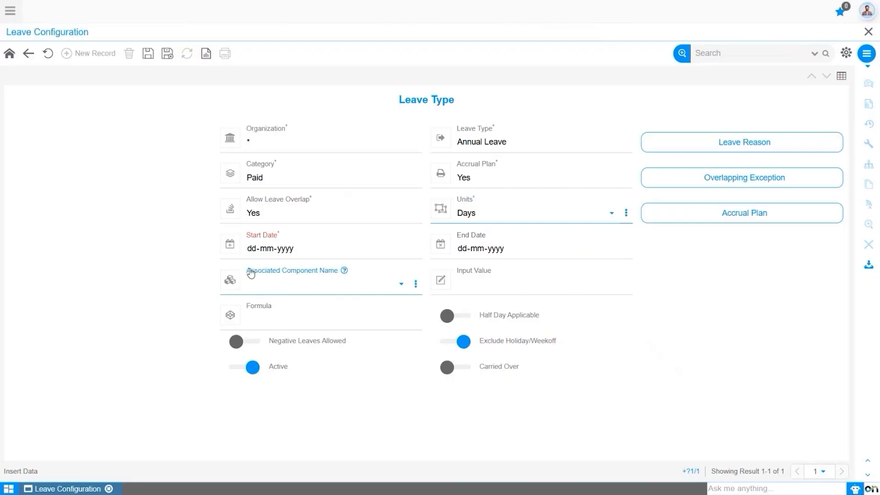
Step: Set the start date to 01-01-2000 and associate the Annual Leave component with the input value Annual Leave_Days
{"action": "left_click", "coordinate": [255, 251]}
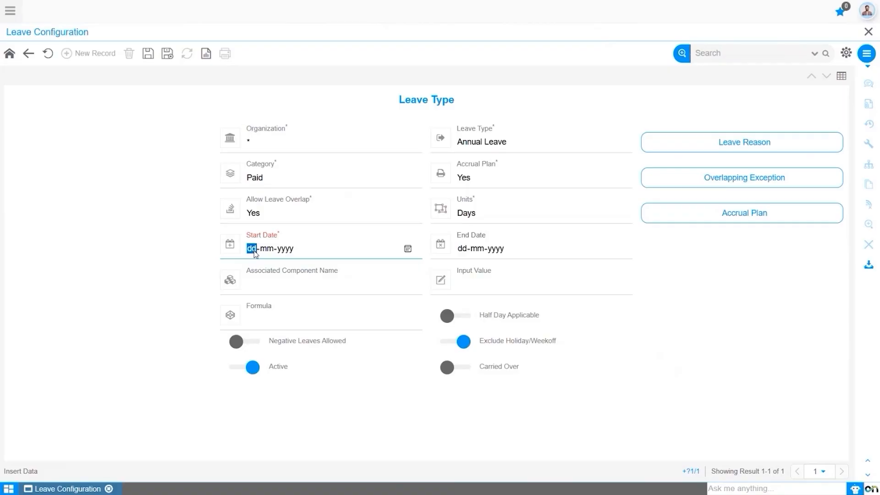
{"action": "type", "text": "01012000"}
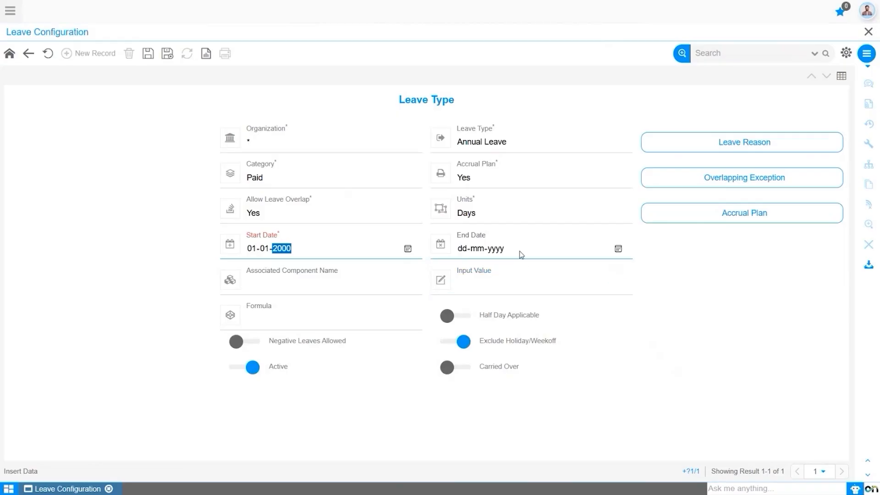
{"action": "left_click", "coordinate": [362, 293]}
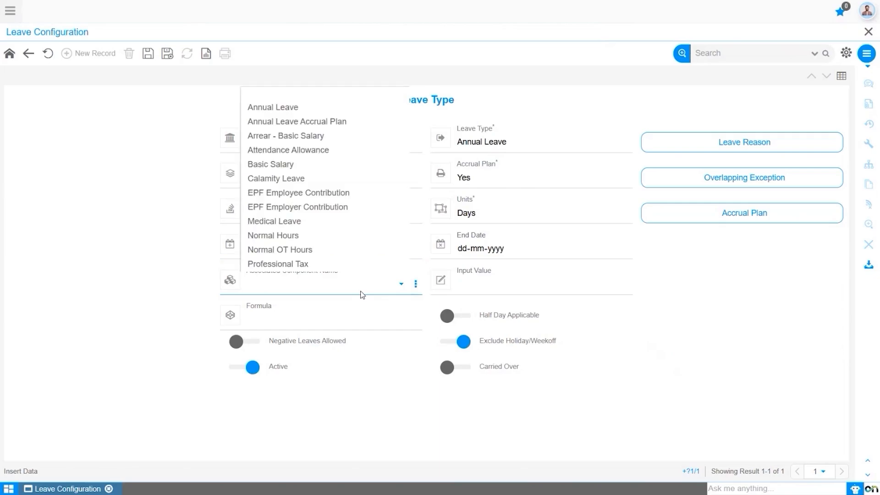
{"action": "left_click", "coordinate": [316, 108]}
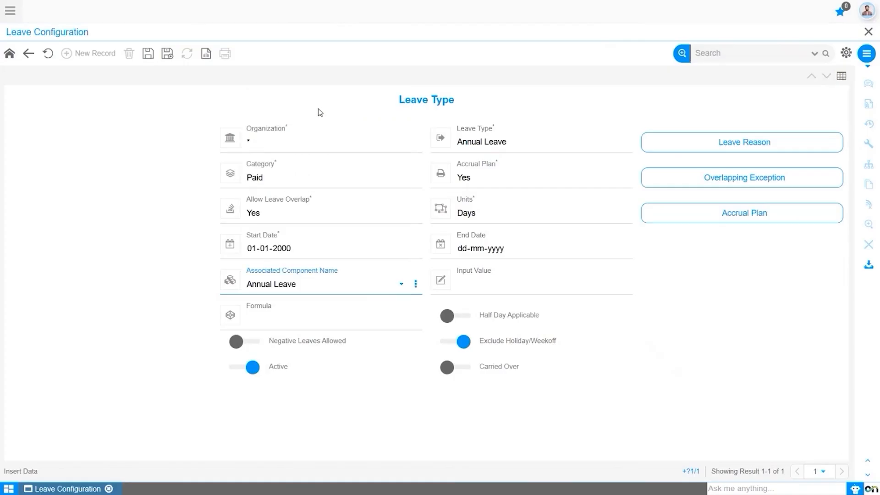
{"action": "left_click", "coordinate": [478, 285]}
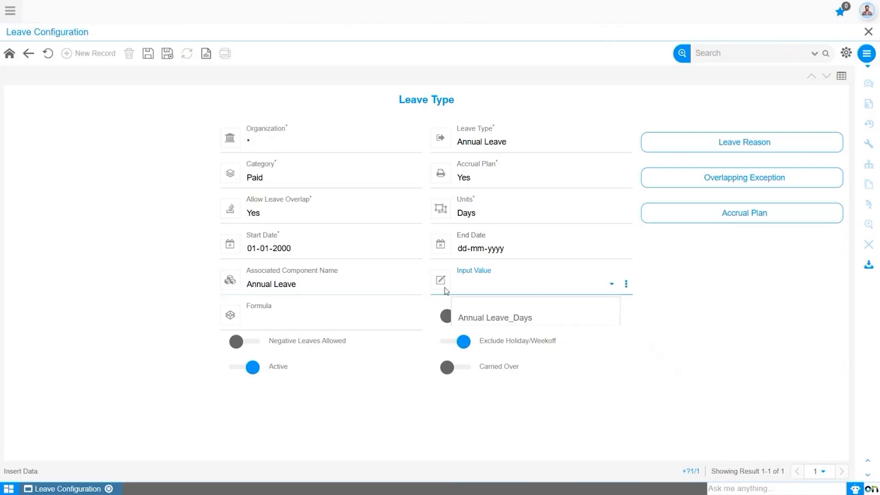
{"action": "left_click", "coordinate": [471, 322]}
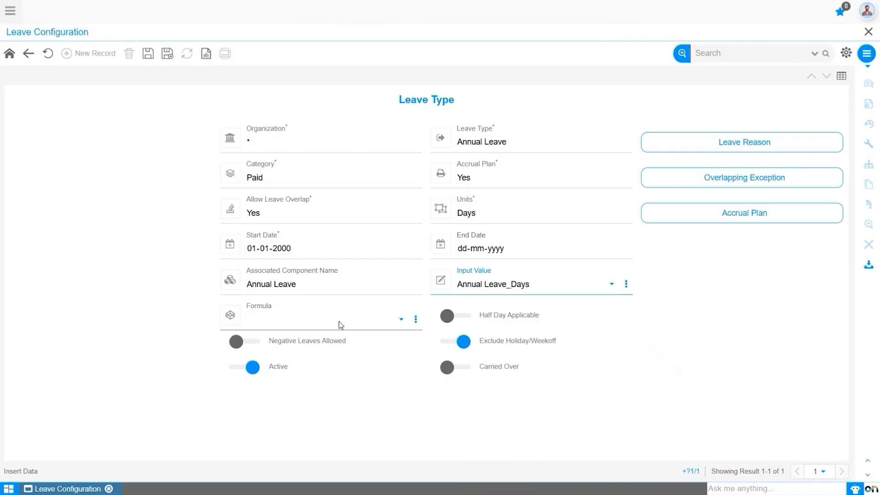
Step: Enable Half Day Applicable and Carried Over for the leave type and save the record
{"action": "left_click", "coordinate": [366, 329]}
{"action": "left_click", "coordinate": [468, 317]}
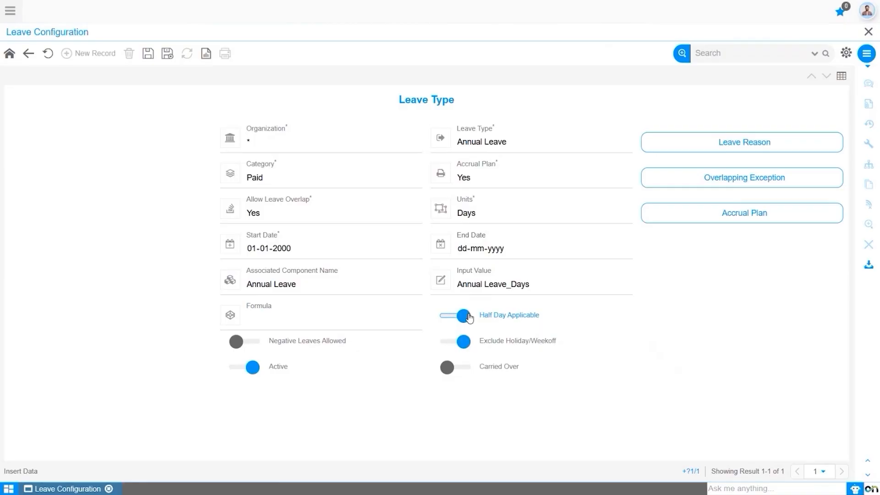
{"action": "left_click", "coordinate": [488, 142]}
{"action": "left_click", "coordinate": [466, 372]}
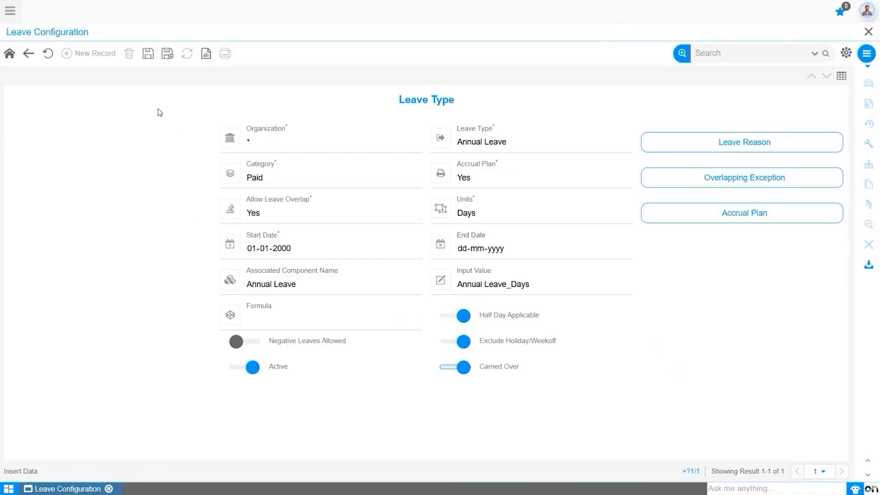
{"action": "left_click", "coordinate": [148, 54]}
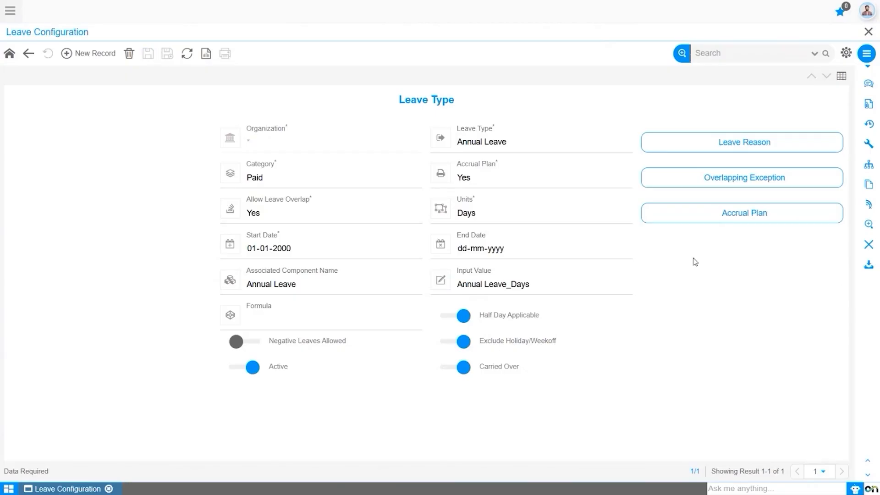
Step: Add a leave reason named Vacation to the annual leave type and save it
{"action": "left_click", "coordinate": [707, 152]}
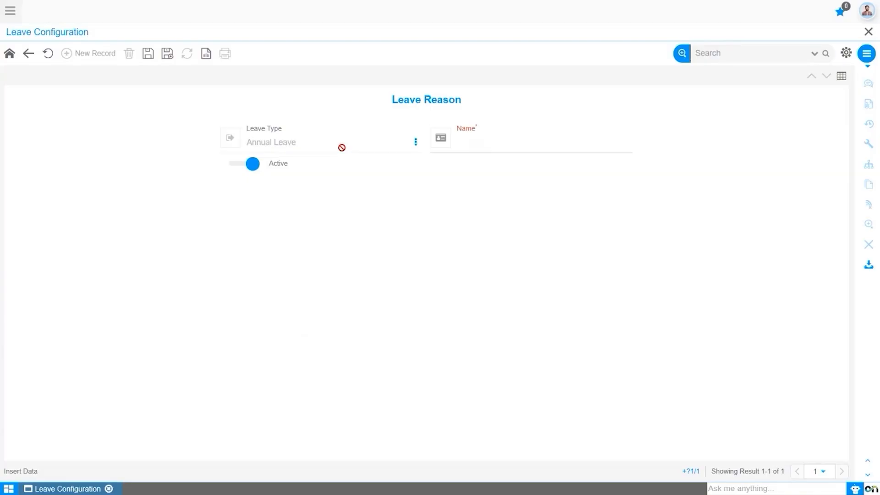
{"action": "left_click", "coordinate": [468, 142]}
{"action": "type", "text": "Vacation"}
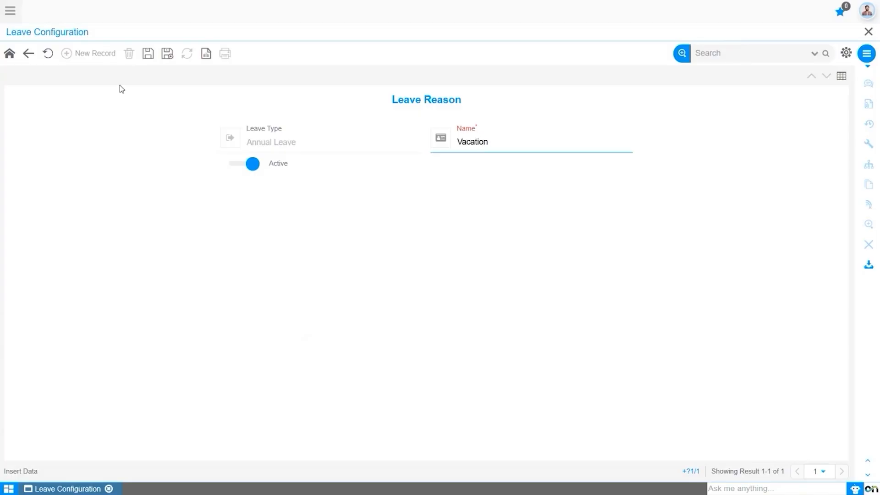
{"action": "left_click", "coordinate": [148, 54]}
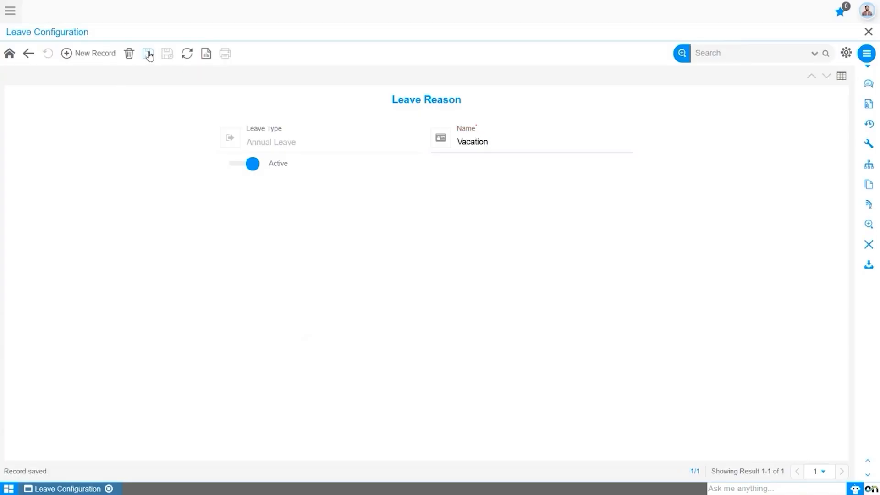
Step: Add and save a second leave reason named Urgent Work, and switch the leave reasons to grid view
{"action": "left_click", "coordinate": [85, 53]}
{"action": "left_click", "coordinate": [494, 145]}
{"action": "type", "text": "Urgent Work"}
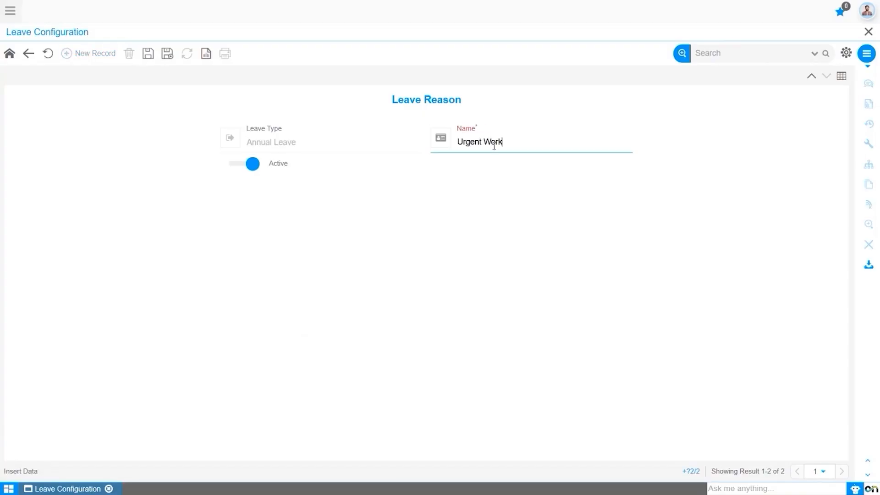
{"action": "left_click", "coordinate": [147, 54]}
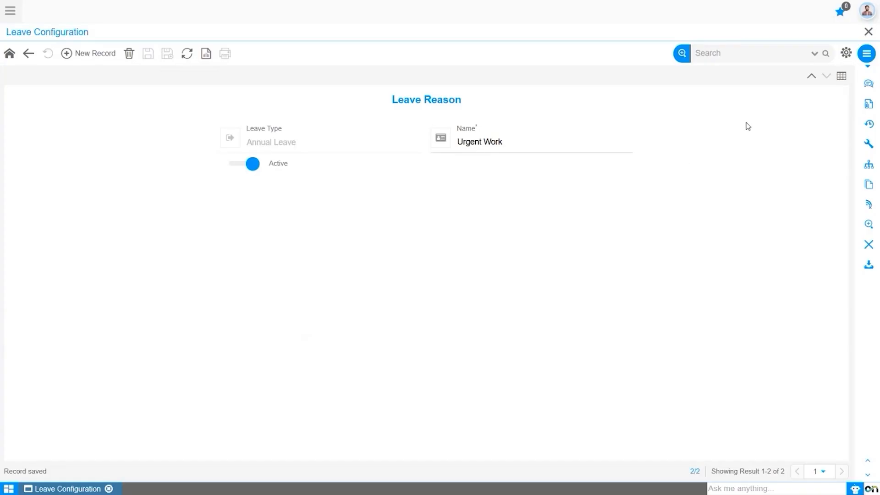
{"action": "left_click", "coordinate": [842, 77]}
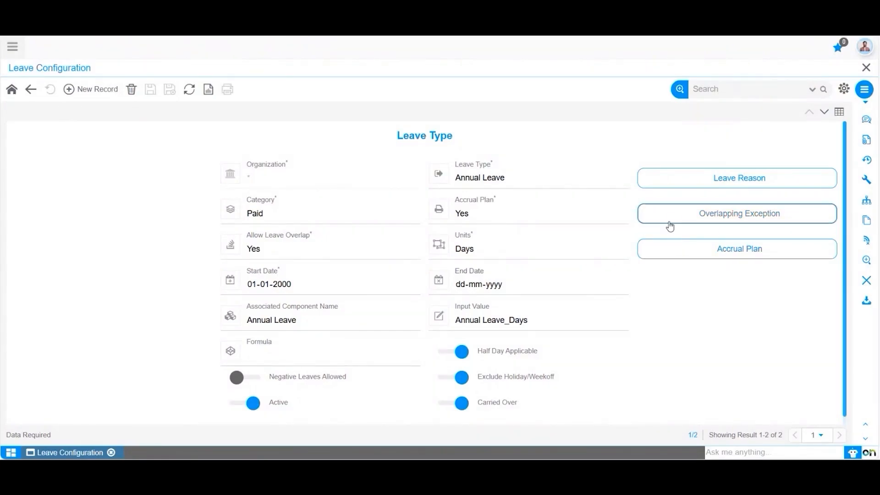
Step: Add Medical Leave as an overlapping exception for the annual leave type and save it
{"action": "left_click", "coordinate": [672, 219]}
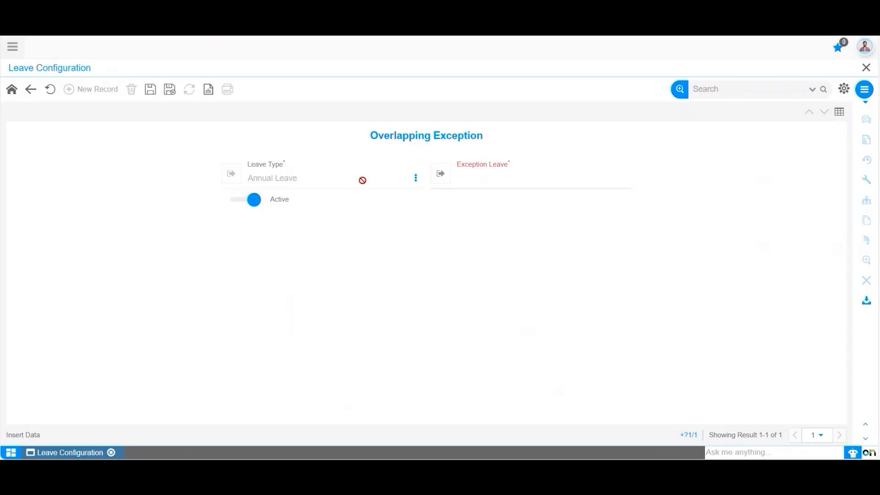
{"action": "left_click", "coordinate": [493, 189]}
{"action": "left_click", "coordinate": [486, 217]}
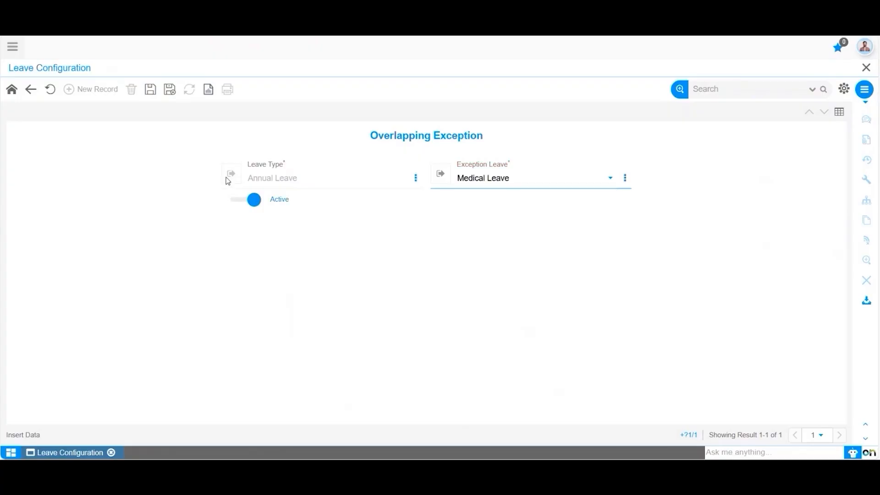
{"action": "left_click", "coordinate": [152, 89]}
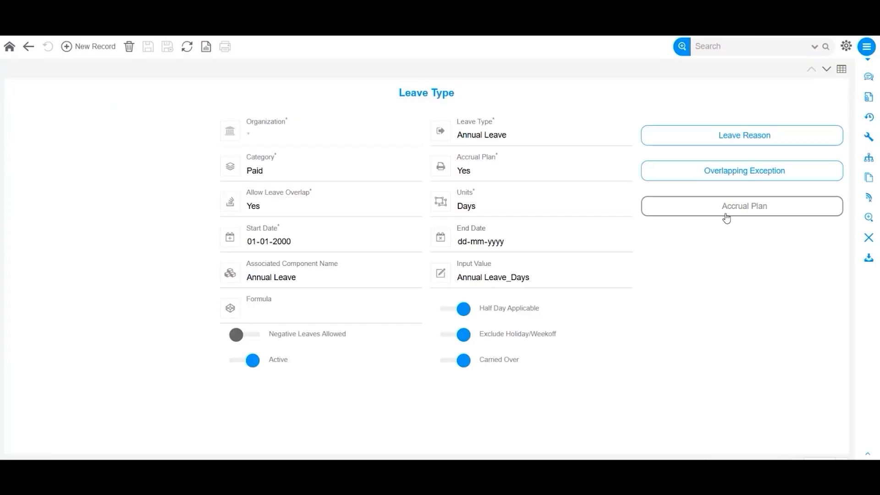
Step: Start an accrual plan for the Annual Leave type with accrual type None and component type Annual Leave Accrual Plan
{"action": "left_click", "coordinate": [726, 217]}
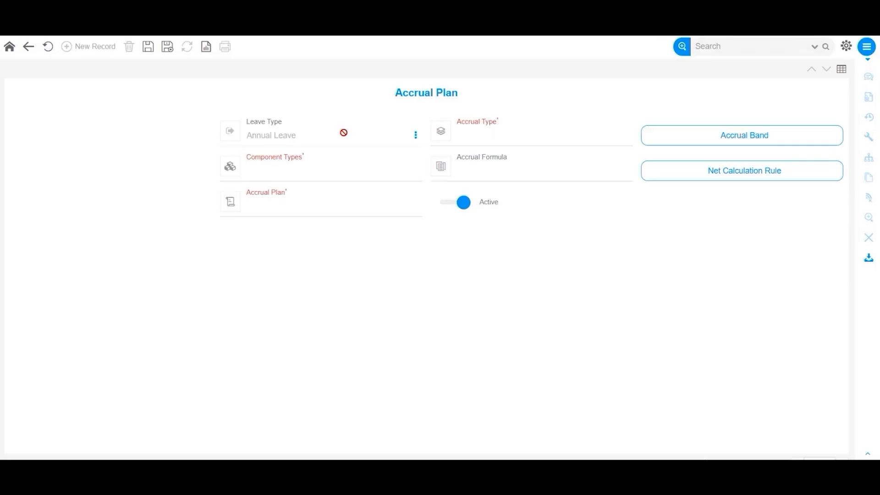
{"action": "left_click", "coordinate": [509, 144]}
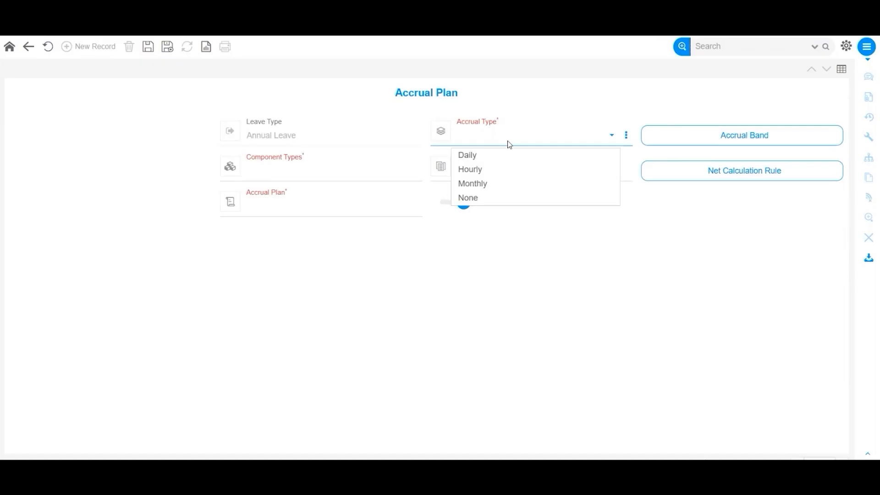
{"action": "left_click", "coordinate": [509, 196]}
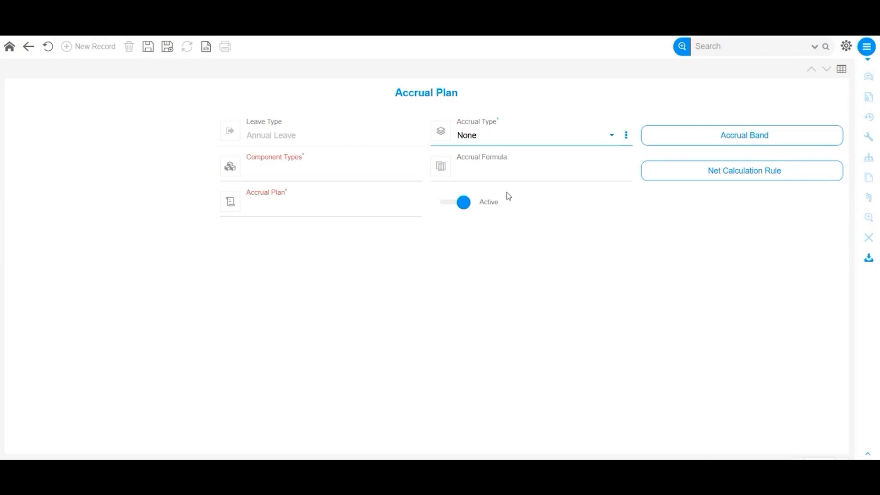
{"action": "left_click", "coordinate": [381, 167]}
{"action": "left_click", "coordinate": [384, 173]}
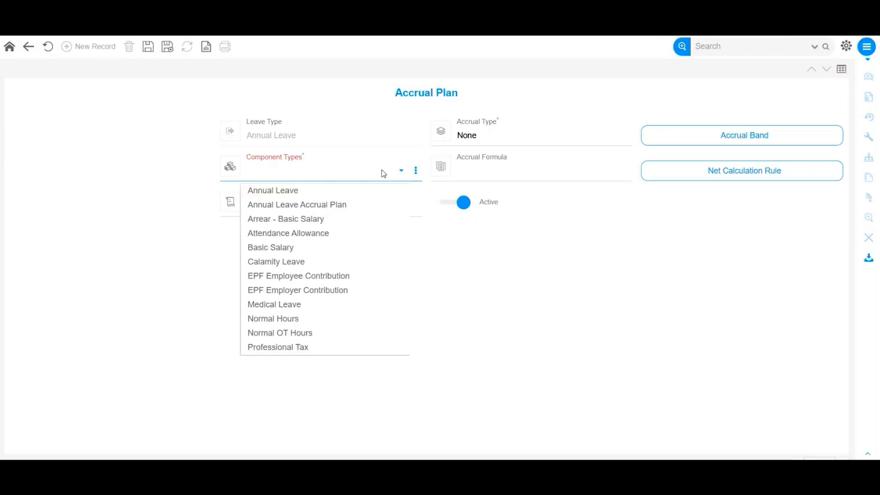
{"action": "left_click", "coordinate": [374, 204]}
Step: Name the accrual plan Annual Leave Accrual Plan and save it
{"action": "left_click", "coordinate": [492, 159]}
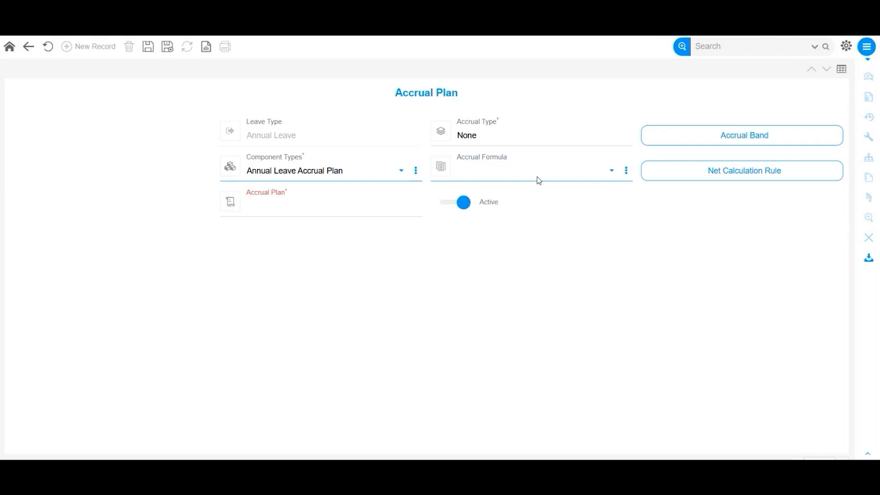
{"action": "left_click", "coordinate": [357, 206]}
{"action": "type", "text": "Annual Leave Accrual Plan"}
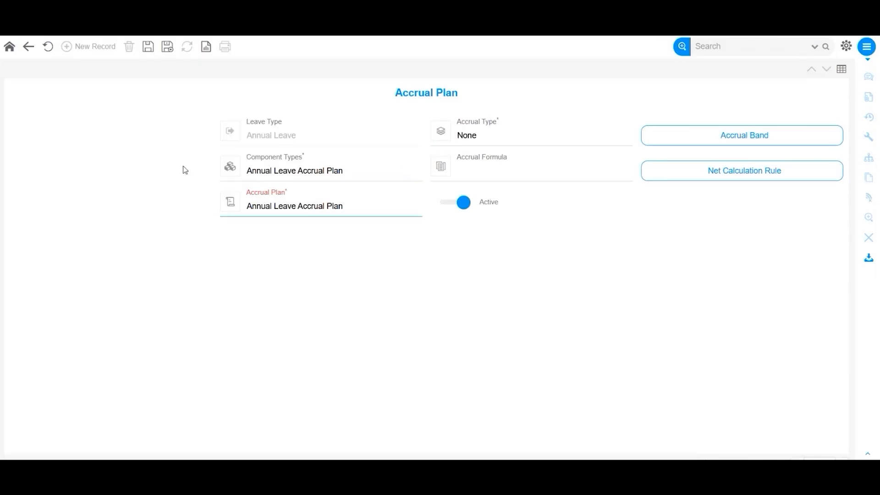
{"action": "left_click", "coordinate": [145, 50]}
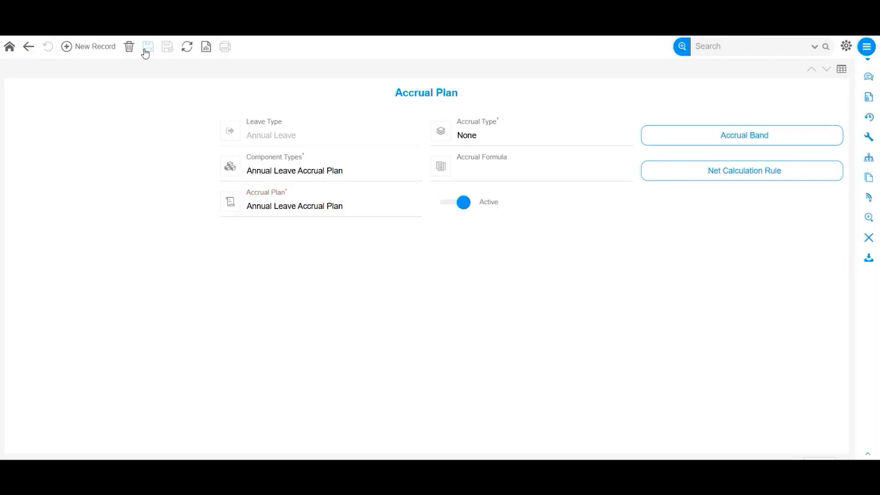
Step: Start an accrual band for the saved plan and set its accrual criteria to Applicable to all
{"action": "left_click", "coordinate": [677, 138]}
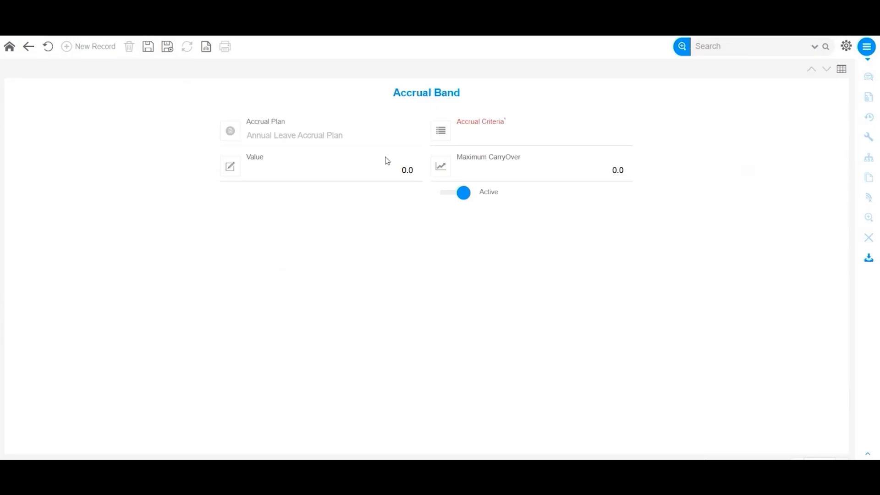
{"action": "mouse_move", "coordinate": [460, 159]}
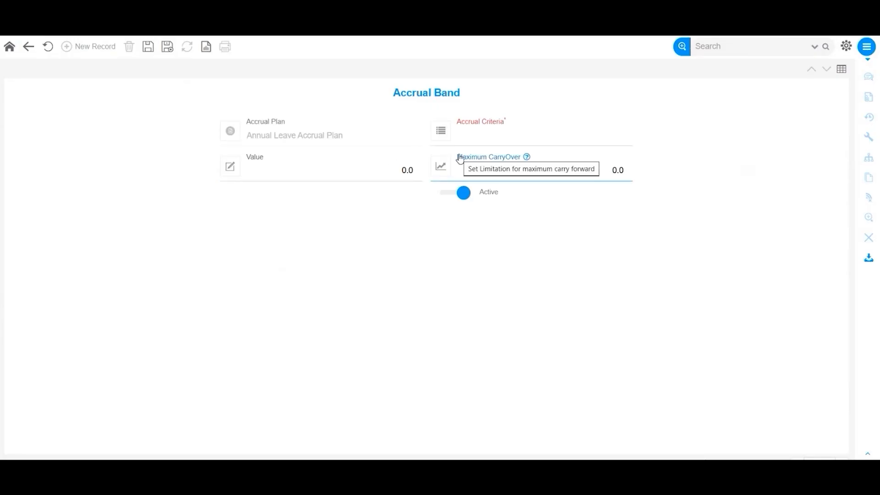
{"action": "left_click", "coordinate": [484, 140]}
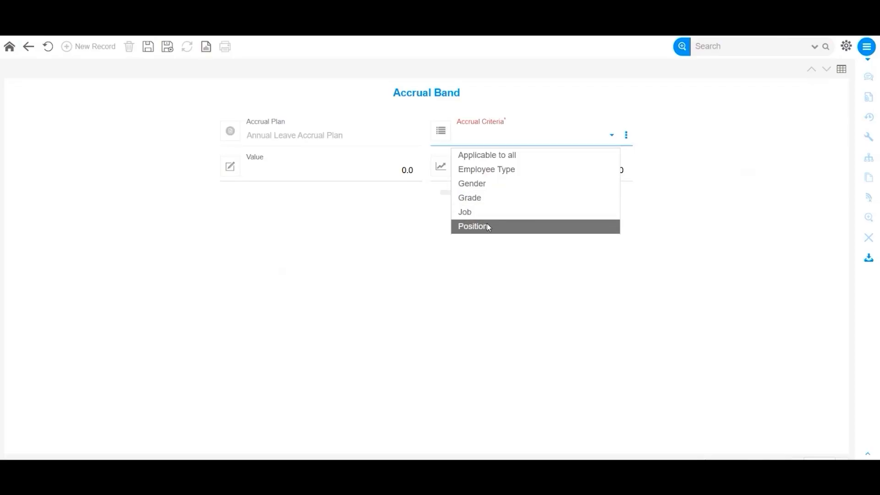
{"action": "left_click", "coordinate": [455, 244]}
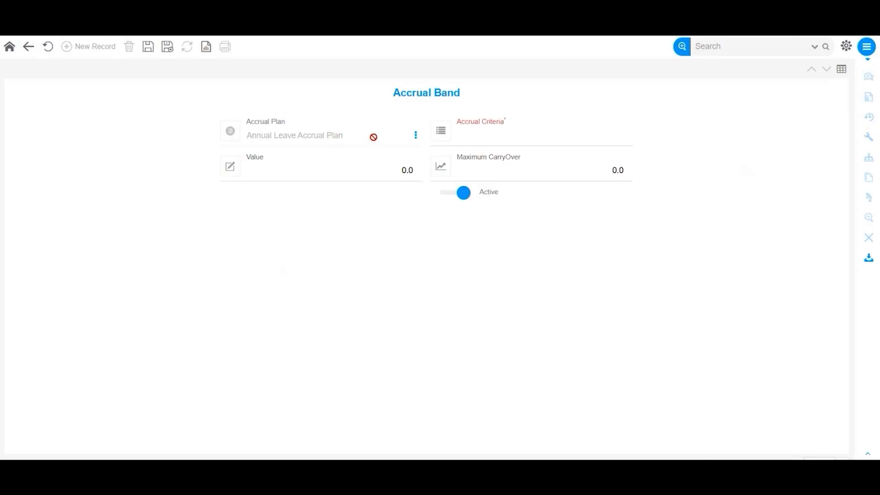
{"action": "left_click", "coordinate": [468, 129]}
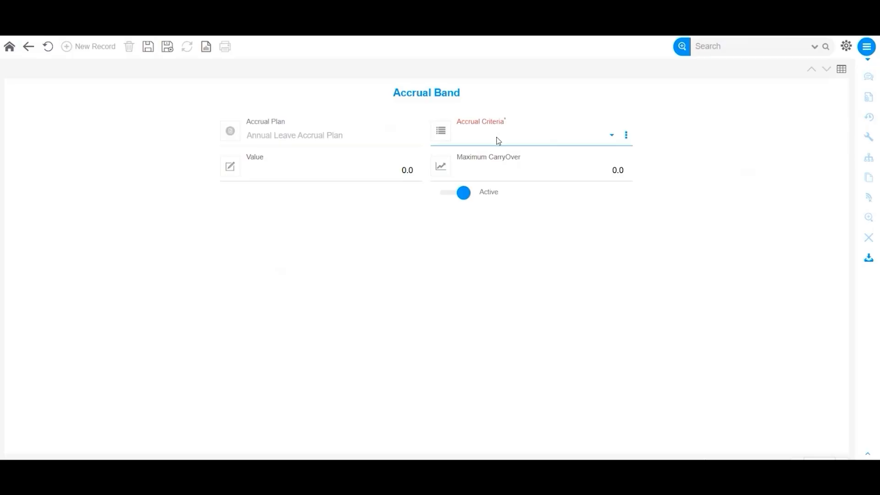
{"action": "left_click", "coordinate": [497, 137]}
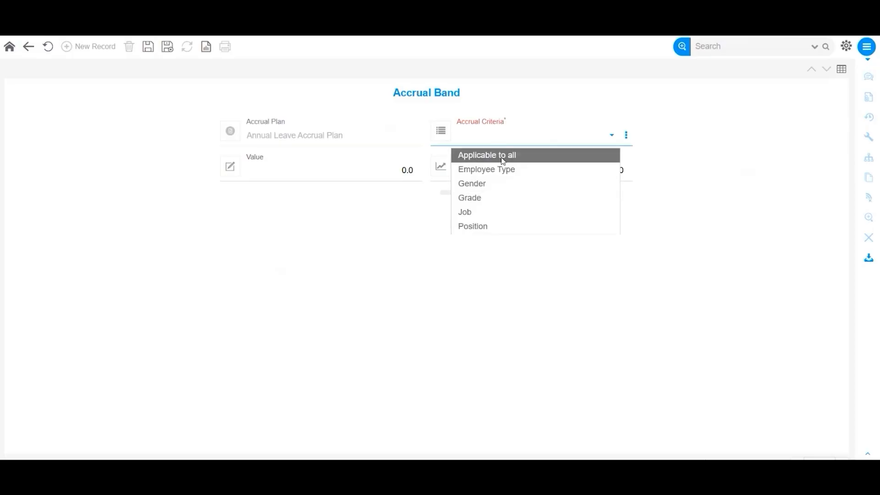
{"action": "left_click", "coordinate": [502, 158]}
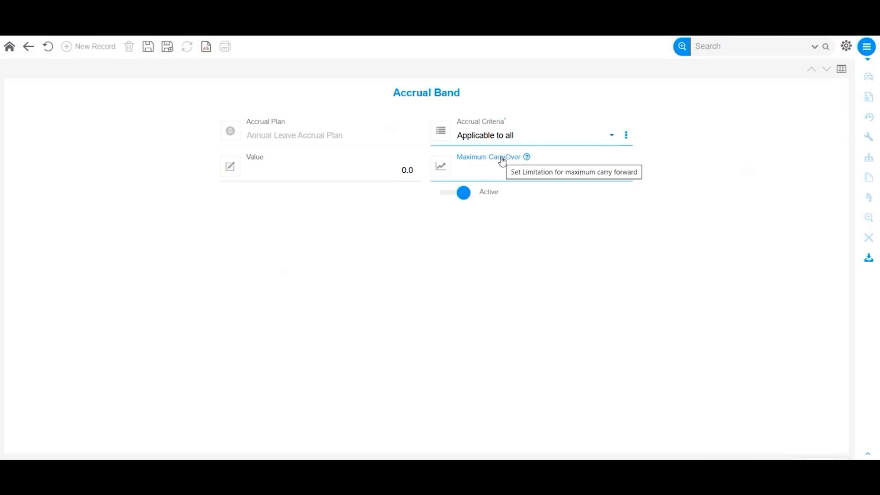
{"action": "left_click", "coordinate": [373, 173]}
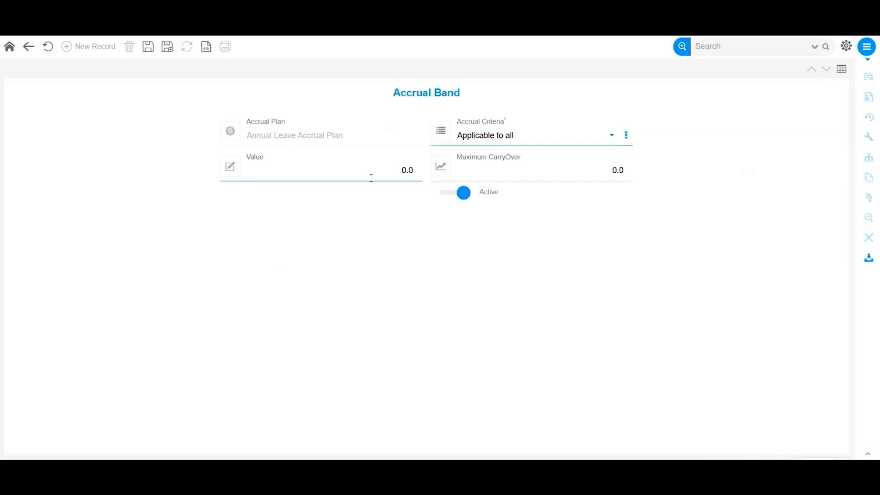
Step: Try Employee Type and Grade as the band's accrual criteria and look through the values each one offers
{"action": "left_click", "coordinate": [491, 143]}
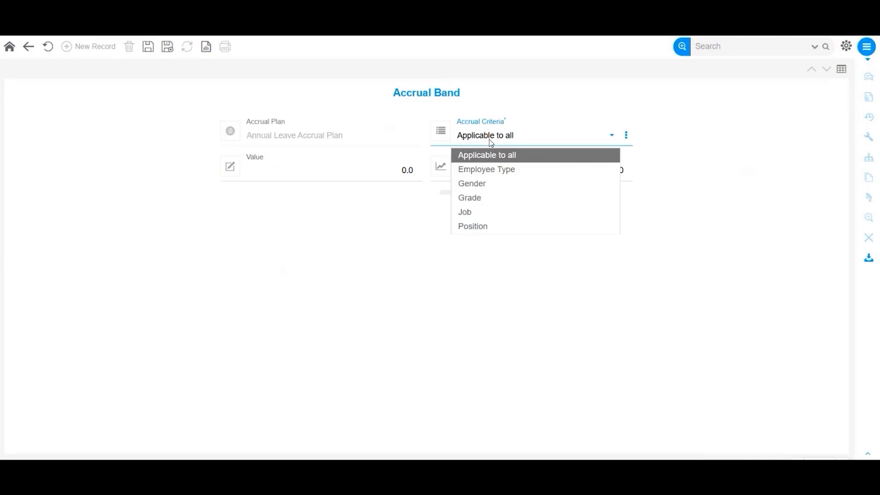
{"action": "left_click", "coordinate": [487, 172]}
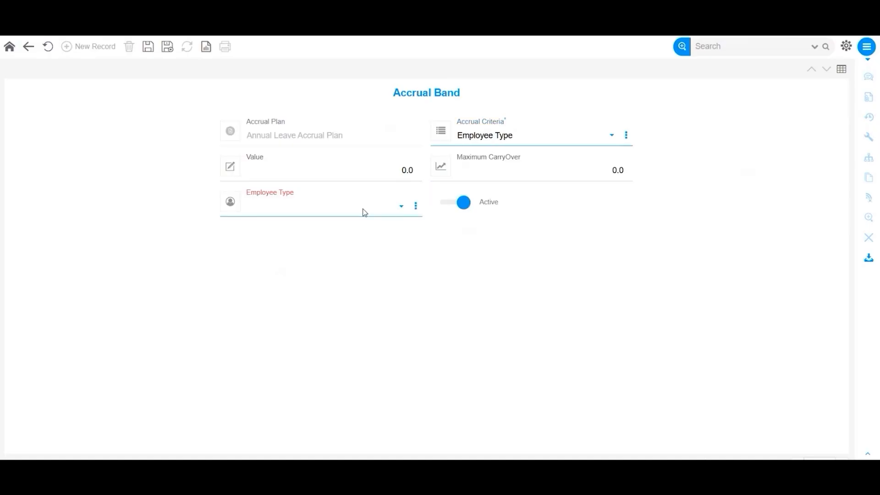
{"action": "left_click", "coordinate": [364, 213]}
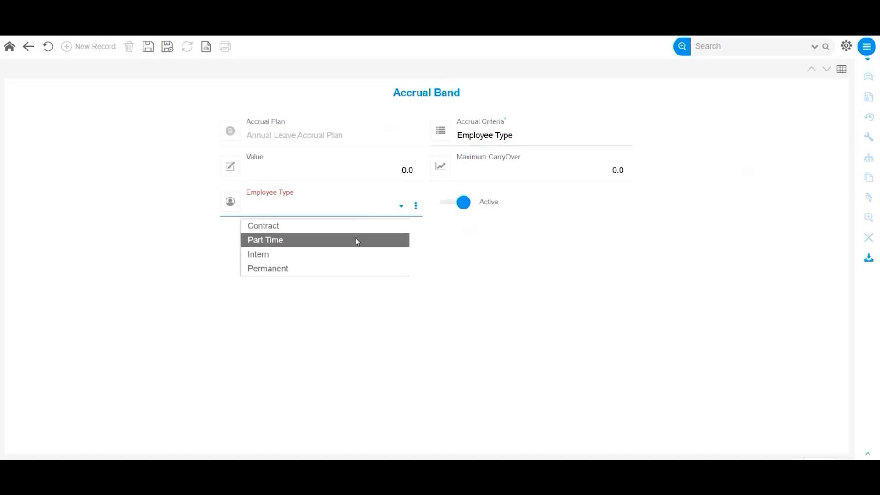
{"action": "left_click", "coordinate": [564, 135]}
{"action": "left_click", "coordinate": [499, 197]}
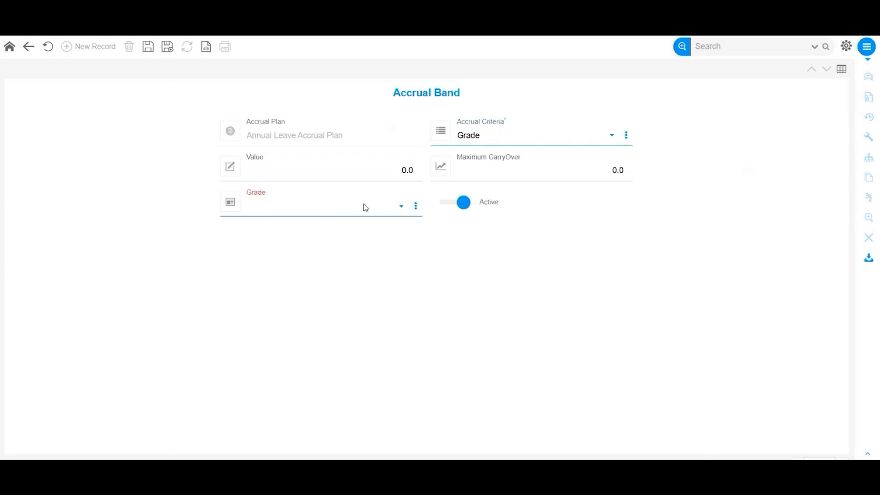
{"action": "left_click", "coordinate": [334, 214]}
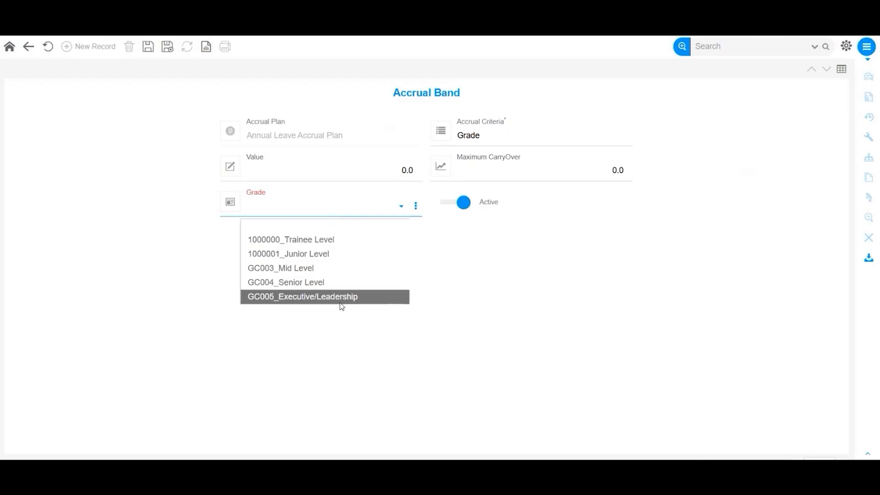
Step: Try Gender and Job as the band's accrual criteria and look through the values each one offers
{"action": "left_click", "coordinate": [565, 141]}
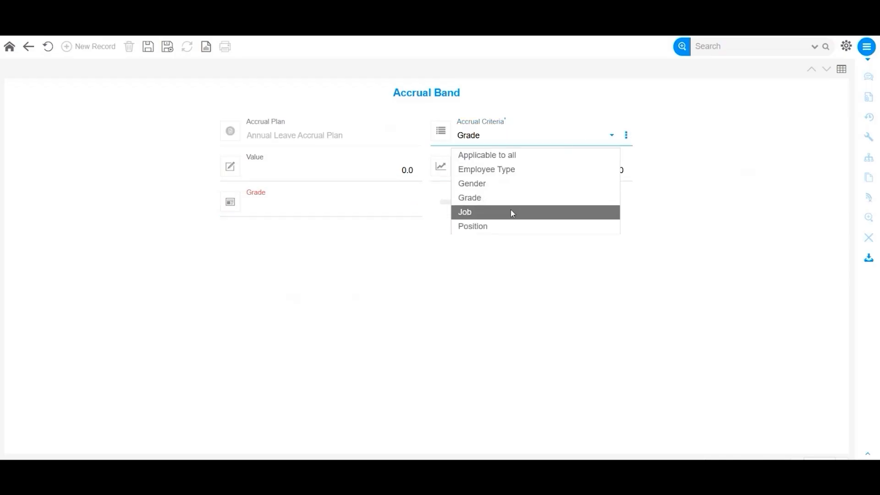
{"action": "left_click", "coordinate": [503, 186]}
{"action": "left_click", "coordinate": [361, 216]}
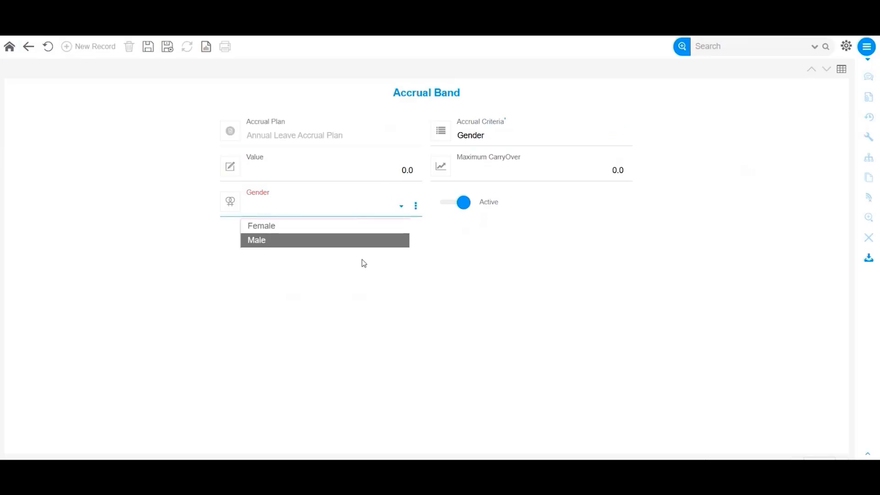
{"action": "left_click", "coordinate": [476, 145]}
{"action": "left_click", "coordinate": [475, 214]}
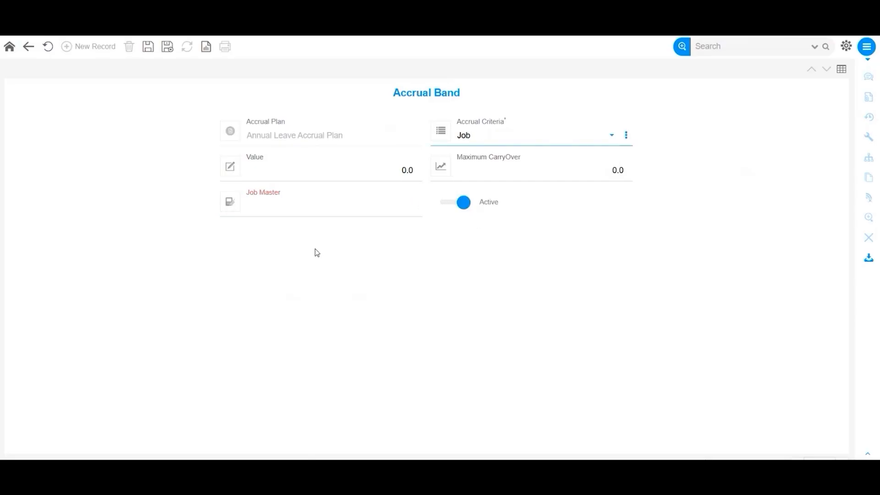
{"action": "left_click", "coordinate": [338, 215]}
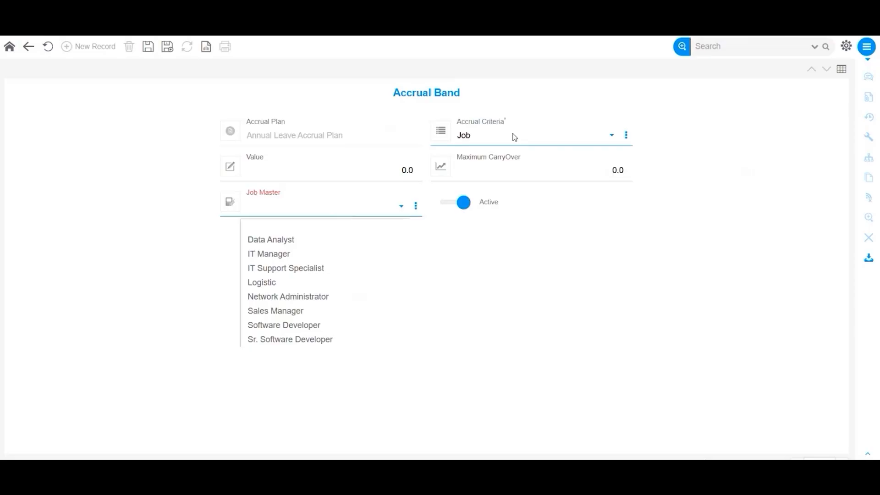
{"action": "left_click", "coordinate": [594, 264]}
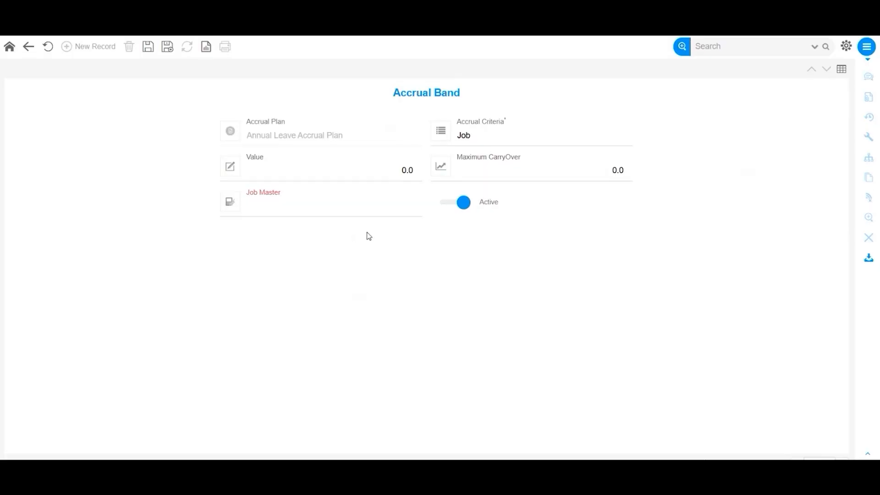
Step: Set the accrual criteria back to Applicable to all, enter a maximum carryover of 5, and save the accrual band
{"action": "left_click", "coordinate": [491, 141]}
{"action": "left_click", "coordinate": [487, 156]}
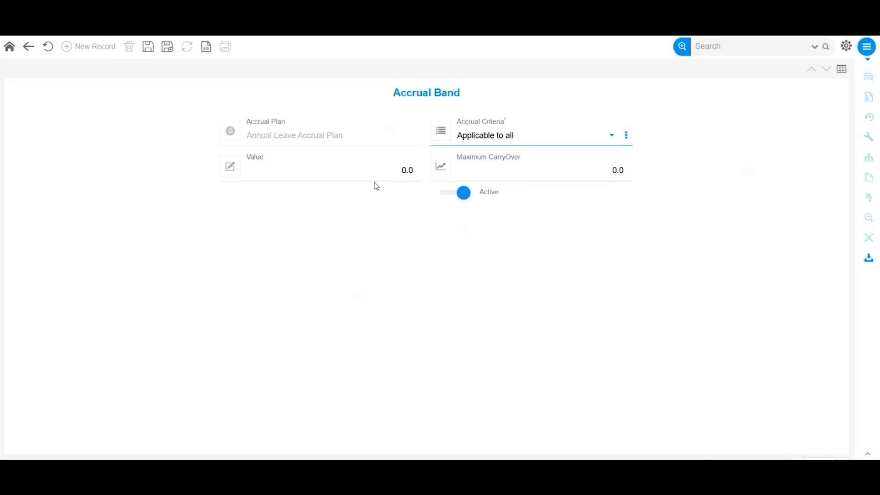
{"action": "left_click", "coordinate": [405, 174]}
{"action": "left_click", "coordinate": [493, 169]}
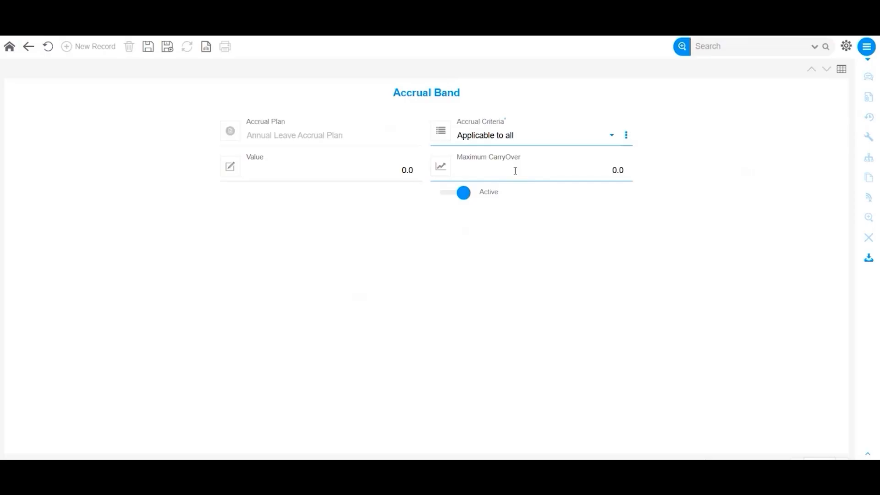
{"action": "left_click", "coordinate": [569, 174]}
{"action": "type", "text": "5"}
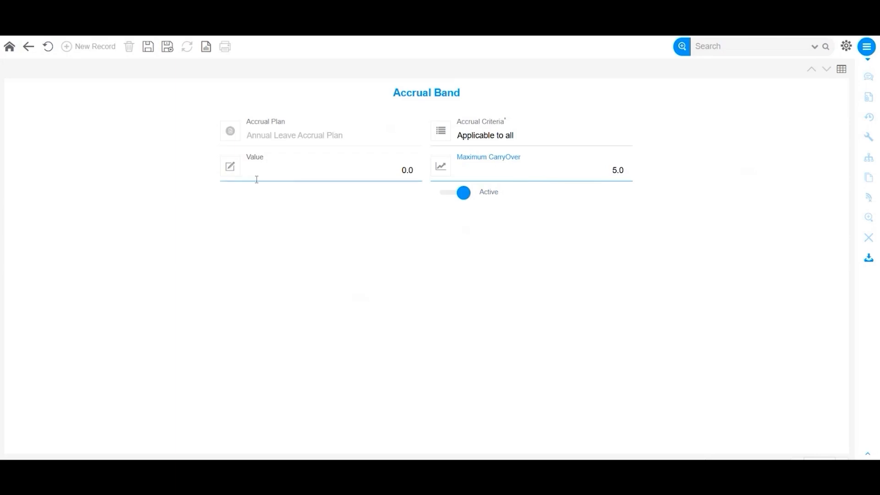
{"action": "left_click", "coordinate": [149, 48]}
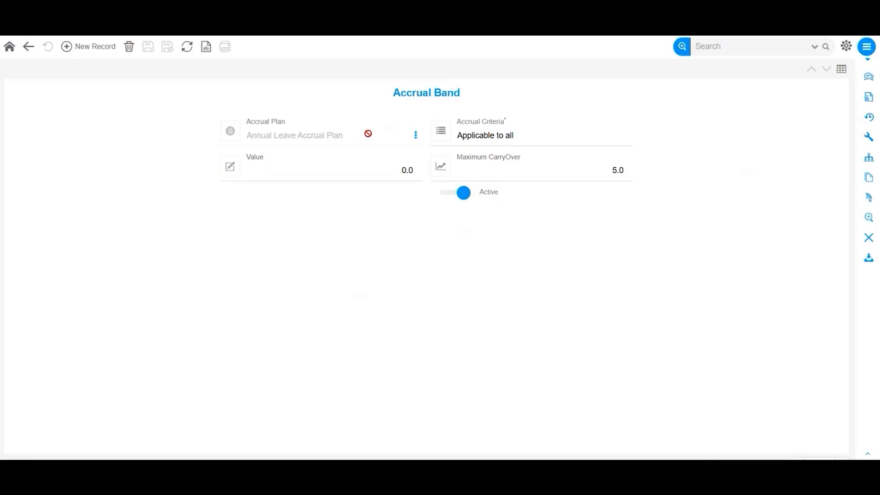
Step: Add and save a net calculation rule for the Annual Leave Accrual Plan with component type Annual Leave, input value Days and effect on net Utilized
{"action": "left_click", "coordinate": [715, 179]}
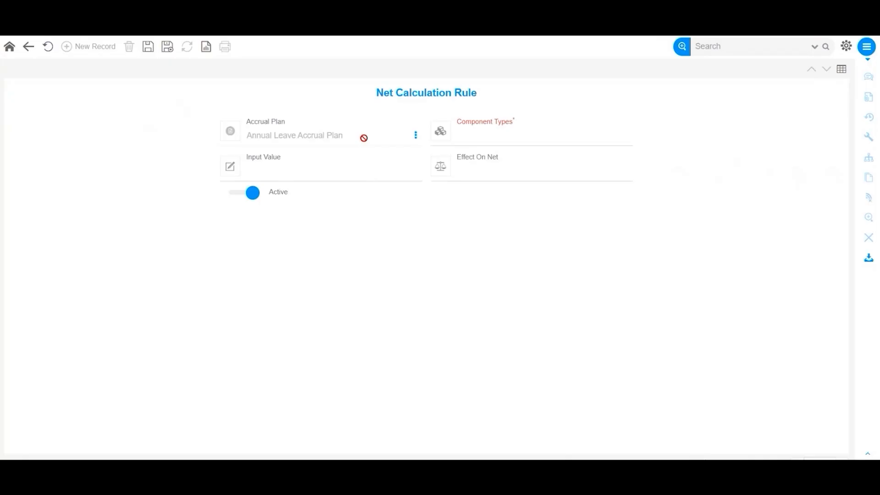
{"action": "left_click", "coordinate": [488, 135]}
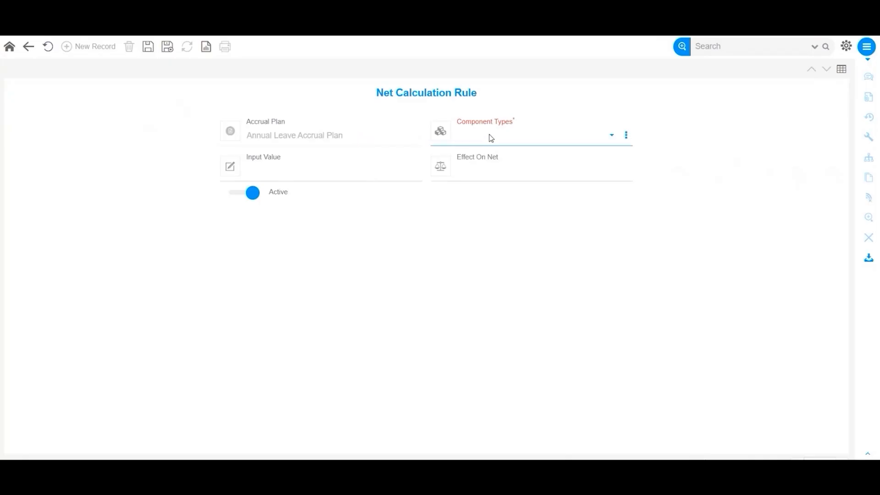
{"action": "left_click", "coordinate": [542, 141]}
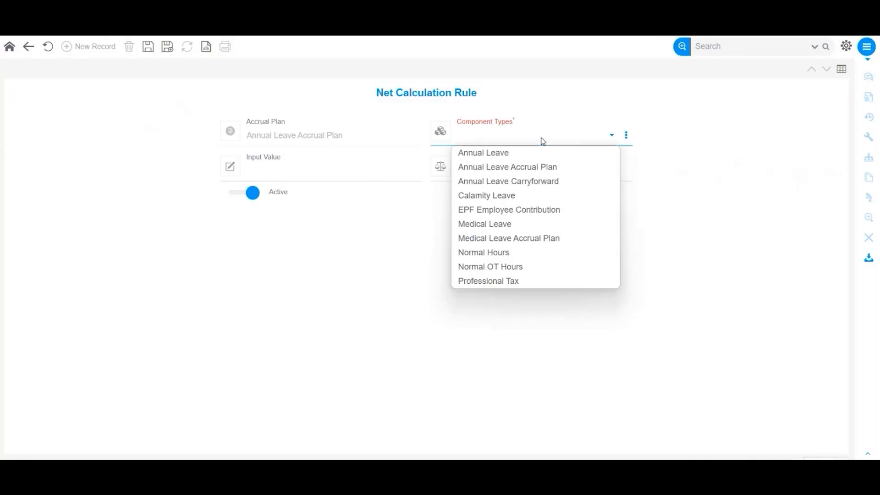
{"action": "left_click", "coordinate": [537, 154]}
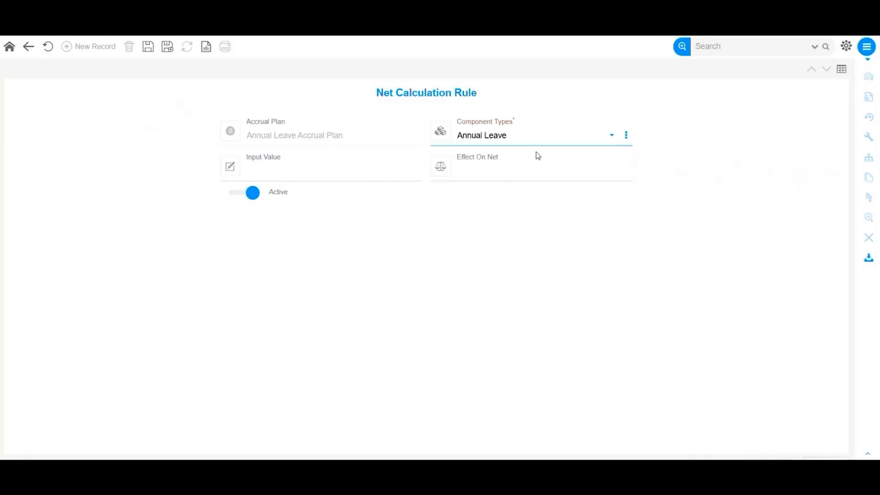
{"action": "left_click", "coordinate": [369, 177]}
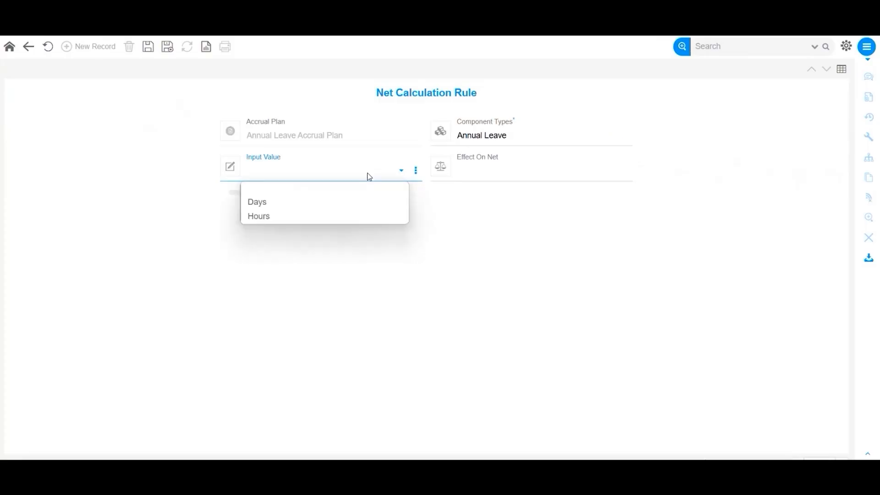
{"action": "left_click", "coordinate": [360, 204]}
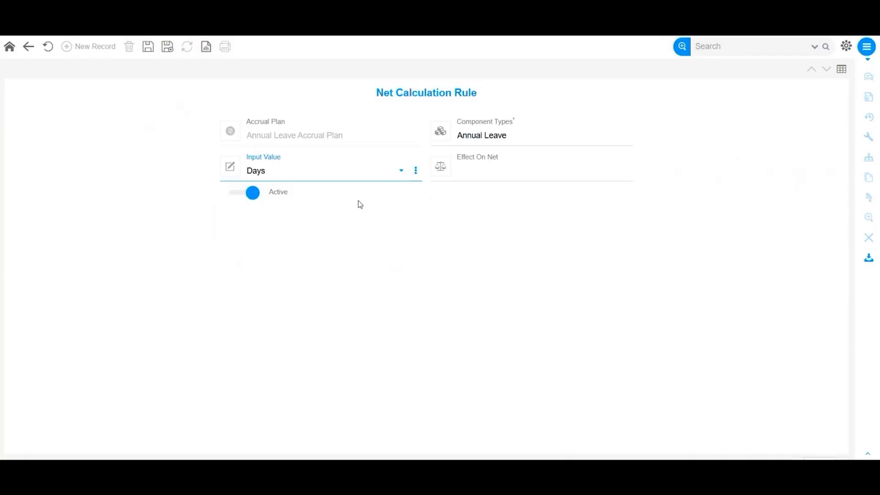
{"action": "left_click", "coordinate": [525, 174]}
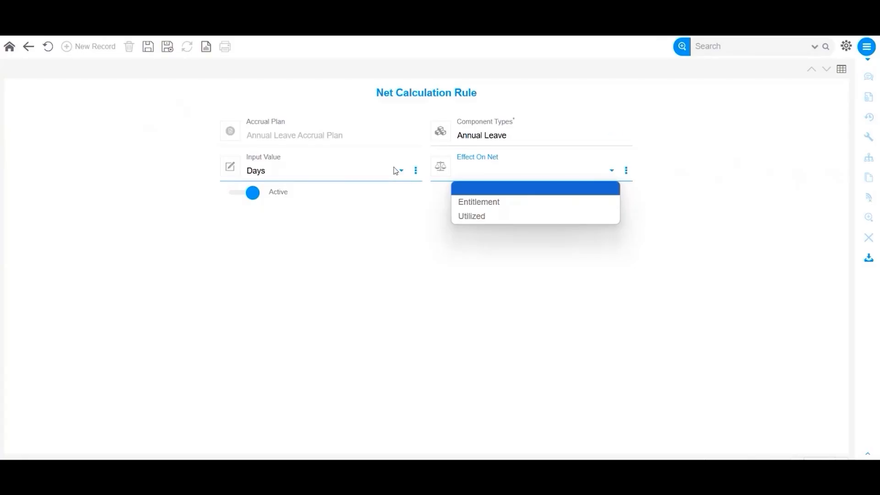
{"action": "left_click", "coordinate": [499, 219]}
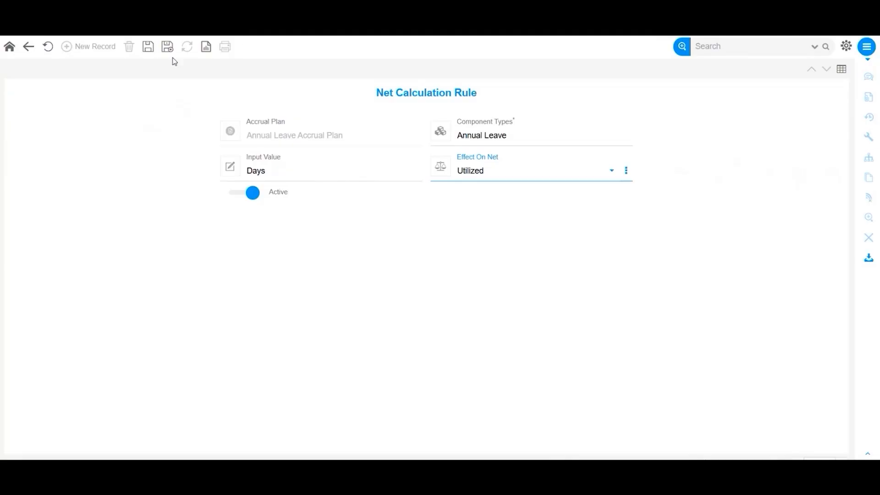
{"action": "left_click", "coordinate": [149, 50]}
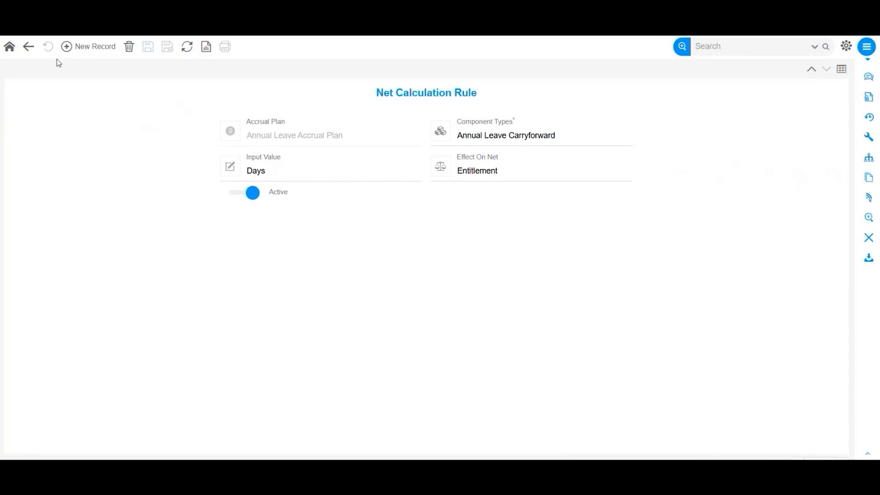
Step: Start an accrual plan for the Medical Leave type with accrual type None and component type Medical Leave Accrual Plan
{"action": "left_click", "coordinate": [9, 49]}
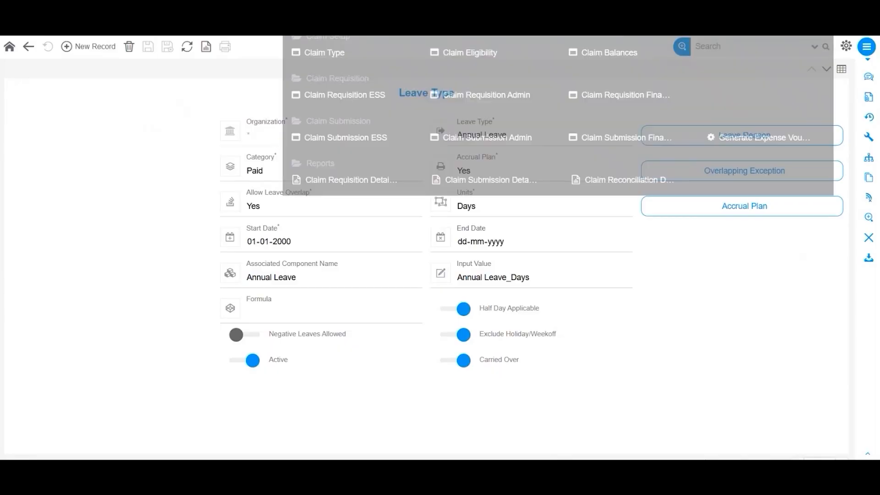
{"action": "left_click", "coordinate": [826, 69]}
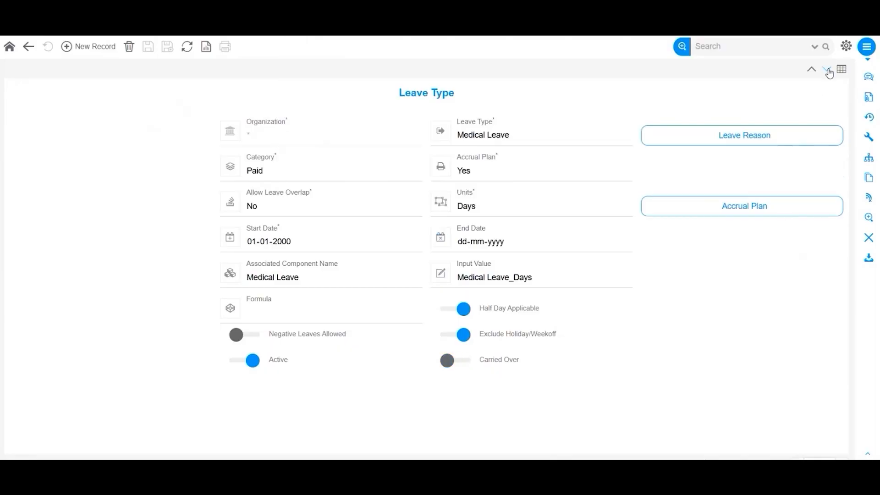
{"action": "left_click", "coordinate": [758, 212]}
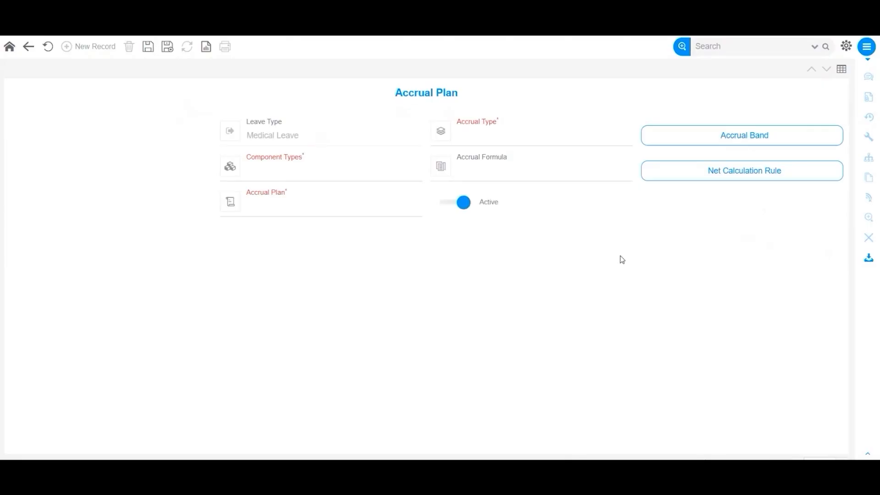
{"action": "left_click", "coordinate": [482, 137]}
{"action": "left_click", "coordinate": [472, 196]}
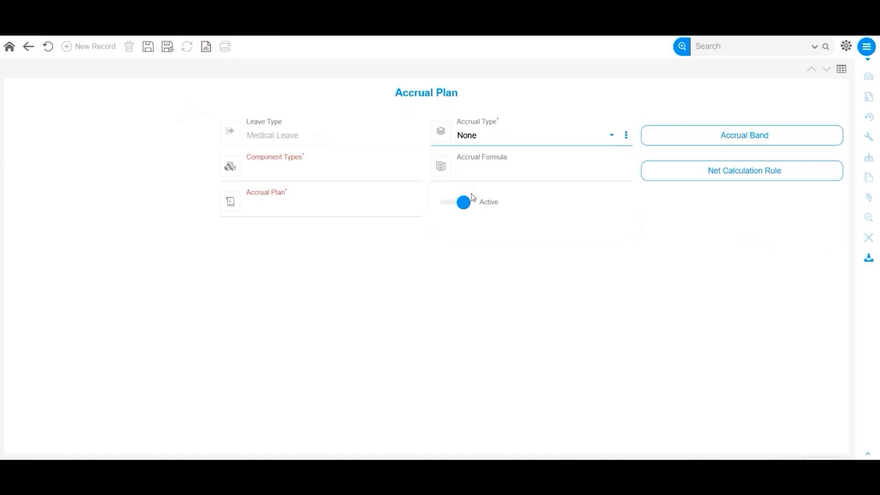
{"action": "left_click", "coordinate": [277, 173]}
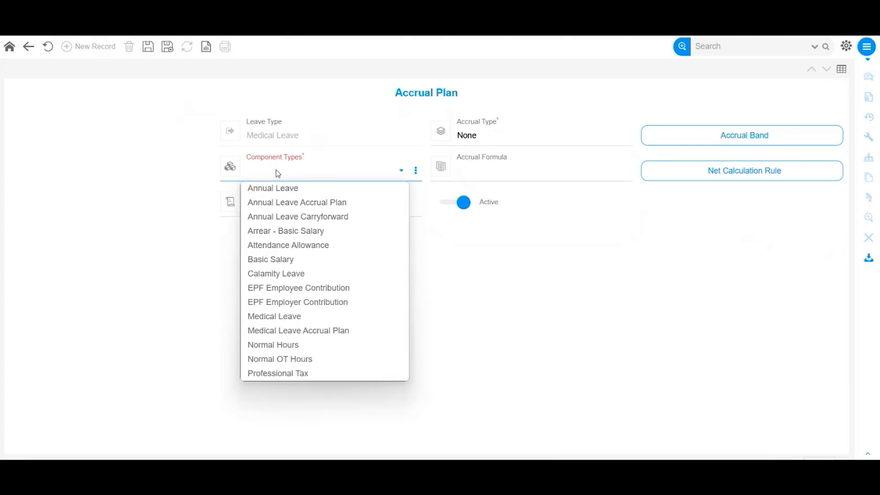
{"action": "left_click", "coordinate": [281, 330]}
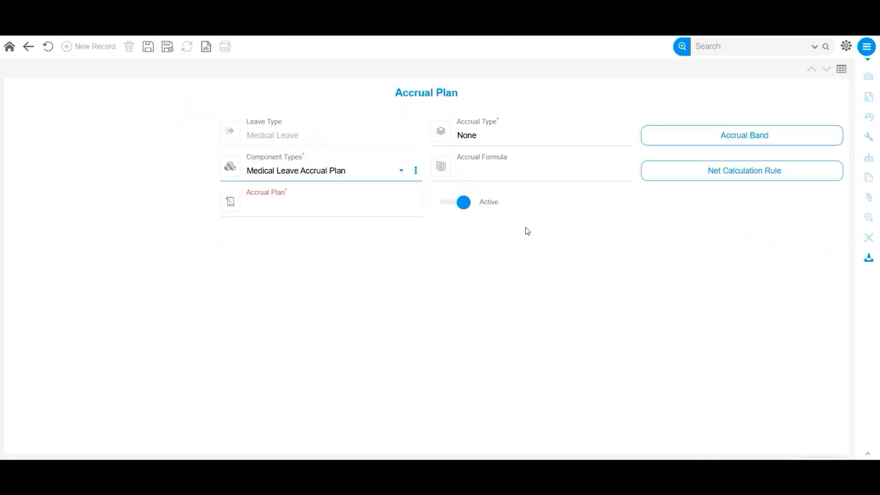
Step: Name the accrual plan Medical Leave Accrual Plan, leaving the accrual formula empty, and save it
{"action": "left_click", "coordinate": [524, 174]}
{"action": "left_click", "coordinate": [395, 202]}
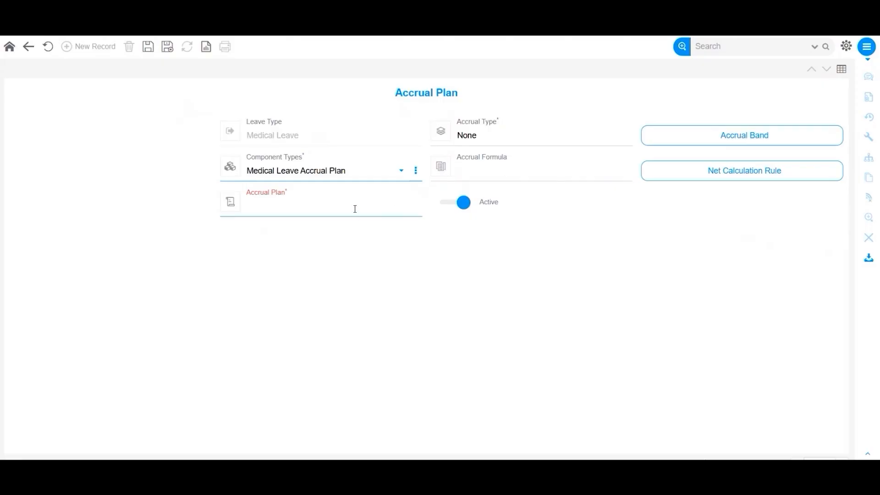
{"action": "type", "text": "Medical Lea"}
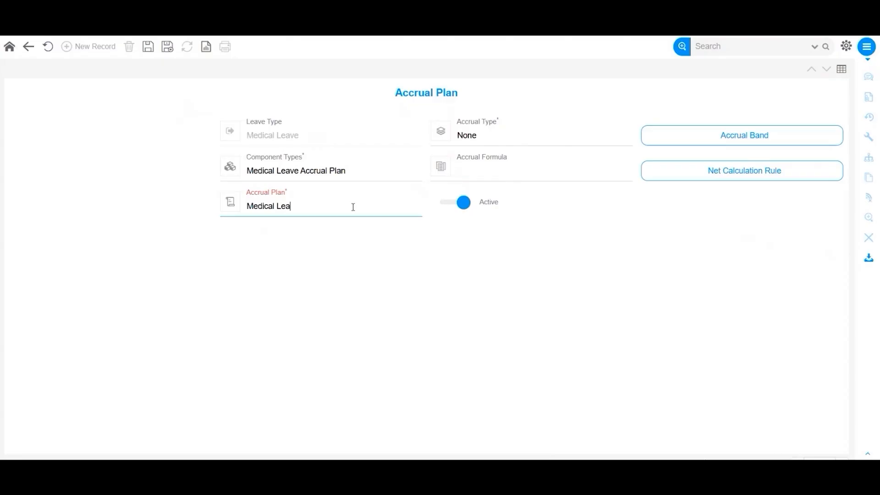
{"action": "type", "text": "ve Accrual Plan"}
{"action": "left_click", "coordinate": [148, 47]}
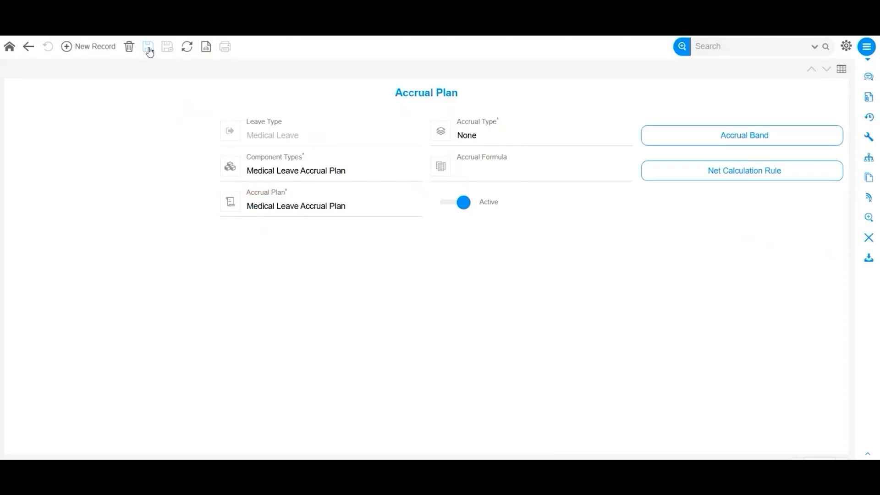
Step: Add and save an accrual band for the Medical Leave Accrual Plan with criteria Applicable to all and a value of 12
{"action": "left_click", "coordinate": [698, 137]}
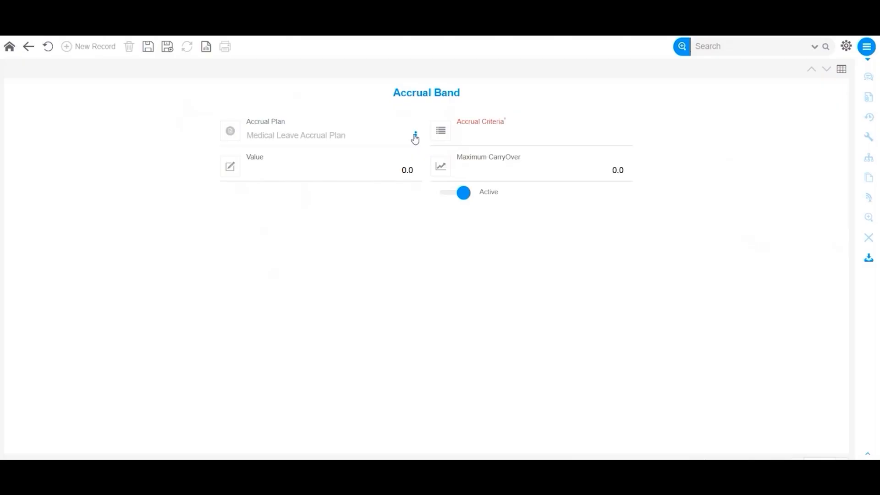
{"action": "left_click", "coordinate": [501, 137]}
{"action": "left_click", "coordinate": [500, 151]}
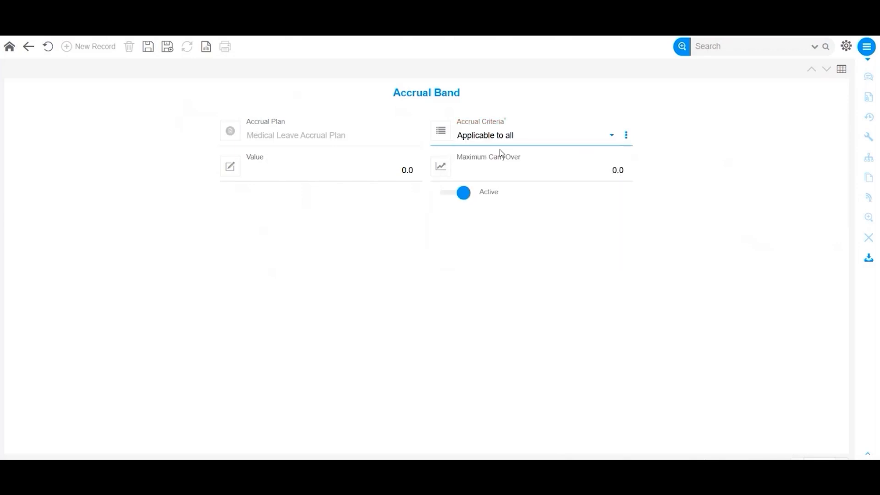
{"action": "left_click", "coordinate": [395, 171]}
{"action": "type", "text": "12"}
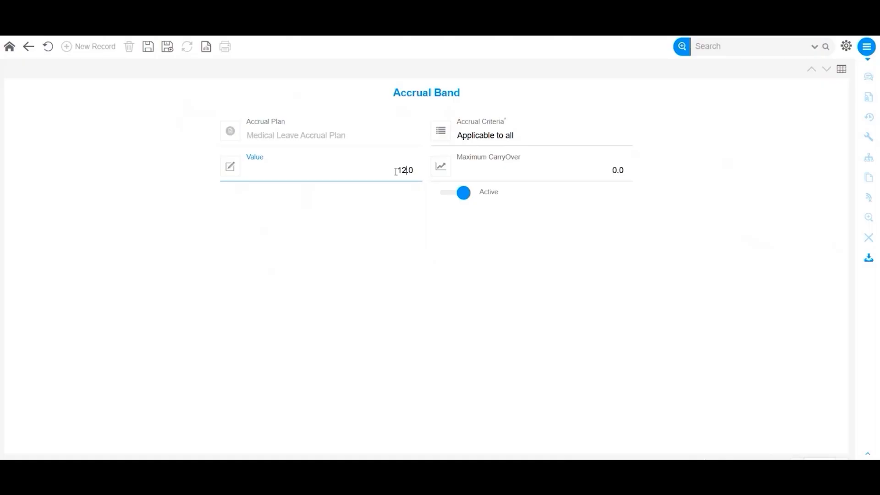
{"action": "left_click", "coordinate": [563, 169]}
{"action": "left_click", "coordinate": [148, 48]}
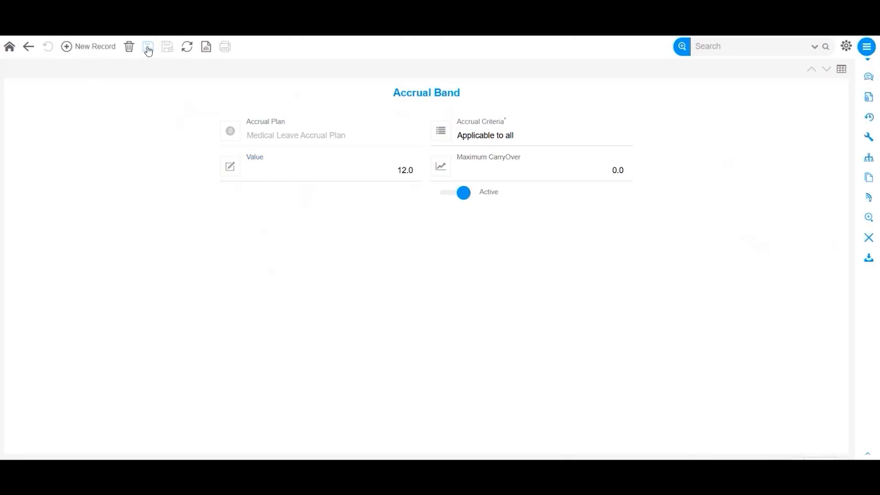
Step: Add and save a net calculation rule for the Medical Leave Accrual Plan with component type Medical Leave, input value Days and effect on net Utilized
{"action": "left_click", "coordinate": [27, 51]}
{"action": "left_click", "coordinate": [27, 51]}
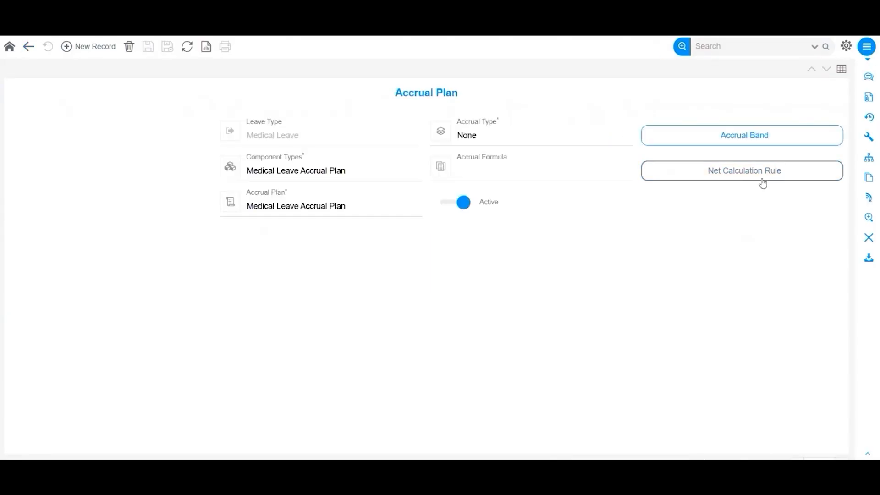
{"action": "left_click", "coordinate": [757, 172]}
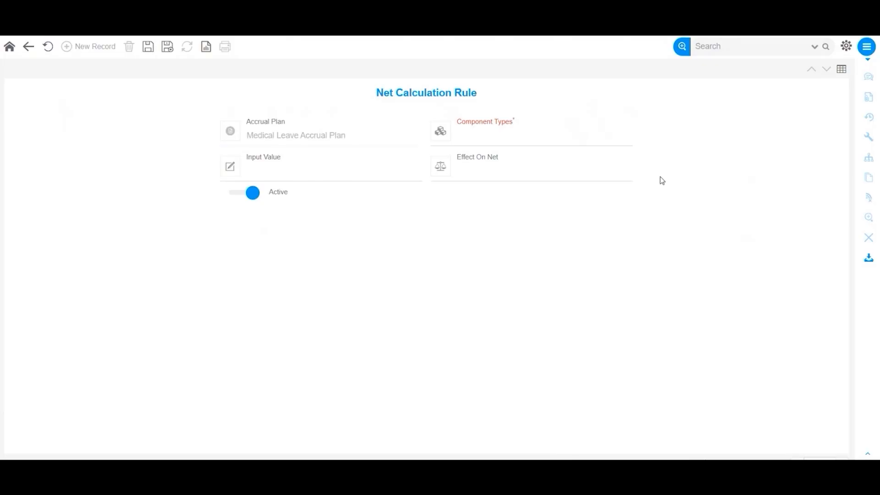
{"action": "left_click", "coordinate": [470, 140]}
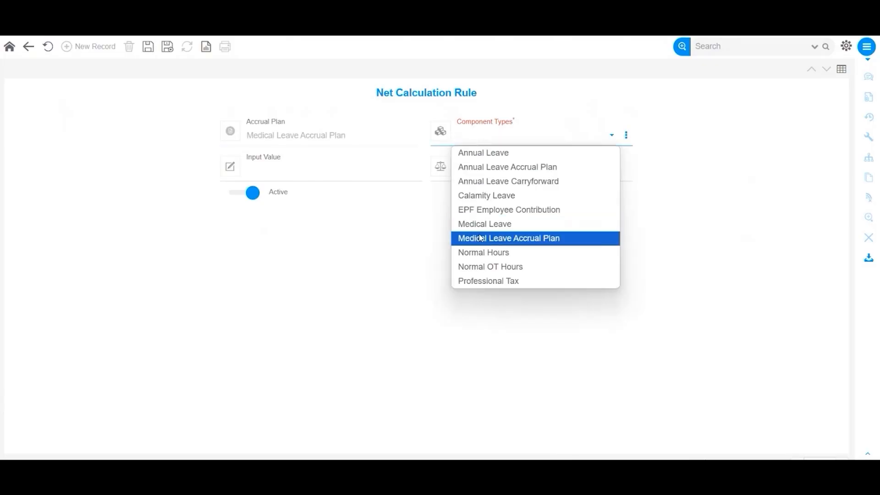
{"action": "left_click", "coordinate": [480, 224]}
{"action": "left_click", "coordinate": [321, 173]}
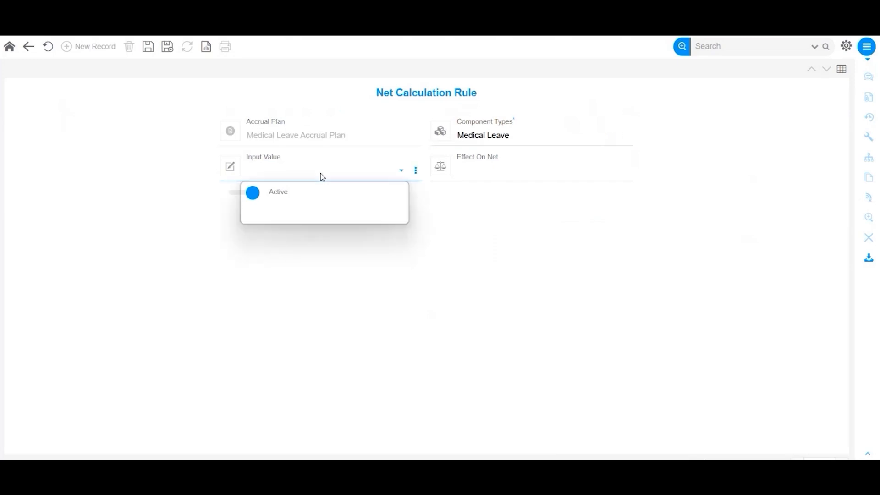
{"action": "left_click", "coordinate": [320, 203]}
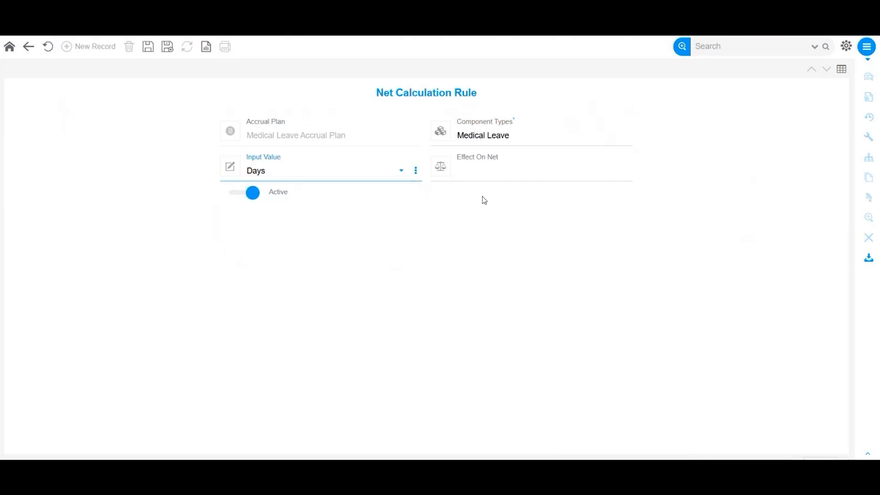
{"action": "left_click", "coordinate": [529, 183]}
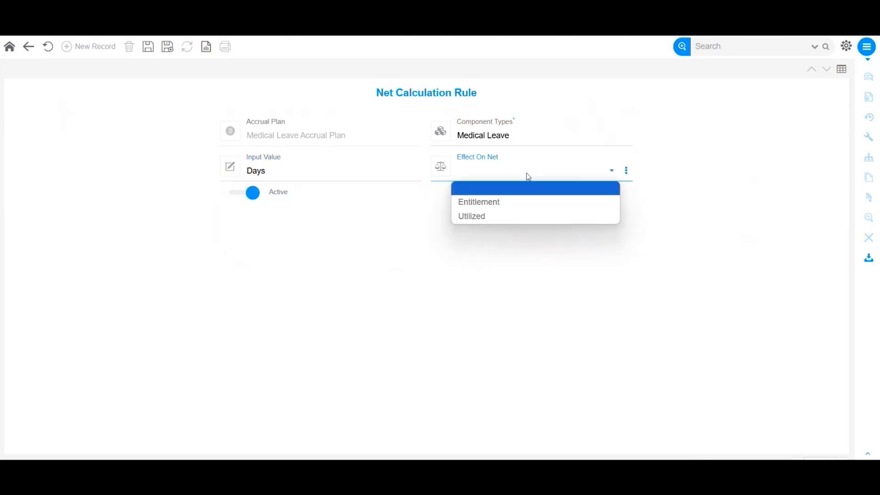
{"action": "left_click", "coordinate": [504, 219]}
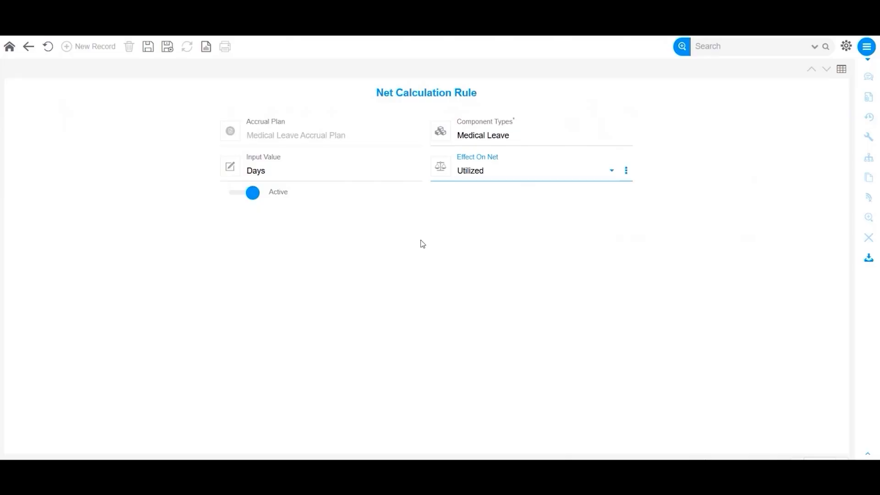
{"action": "left_click", "coordinate": [149, 48]}
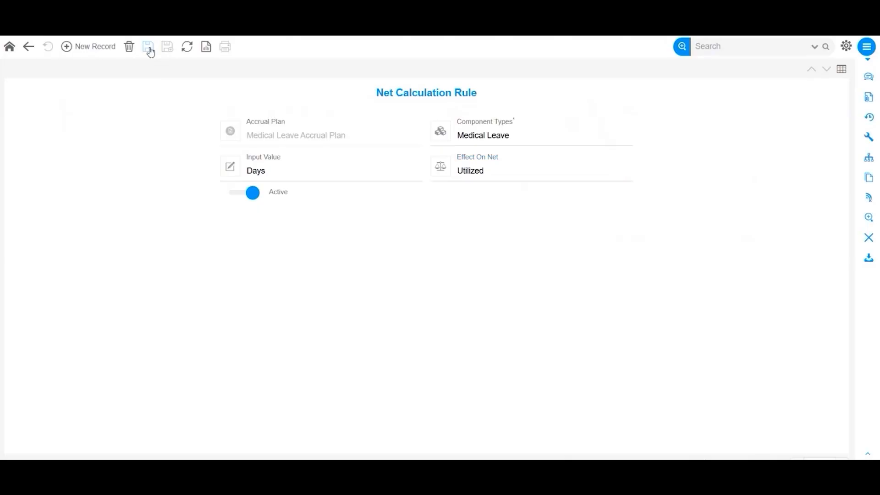